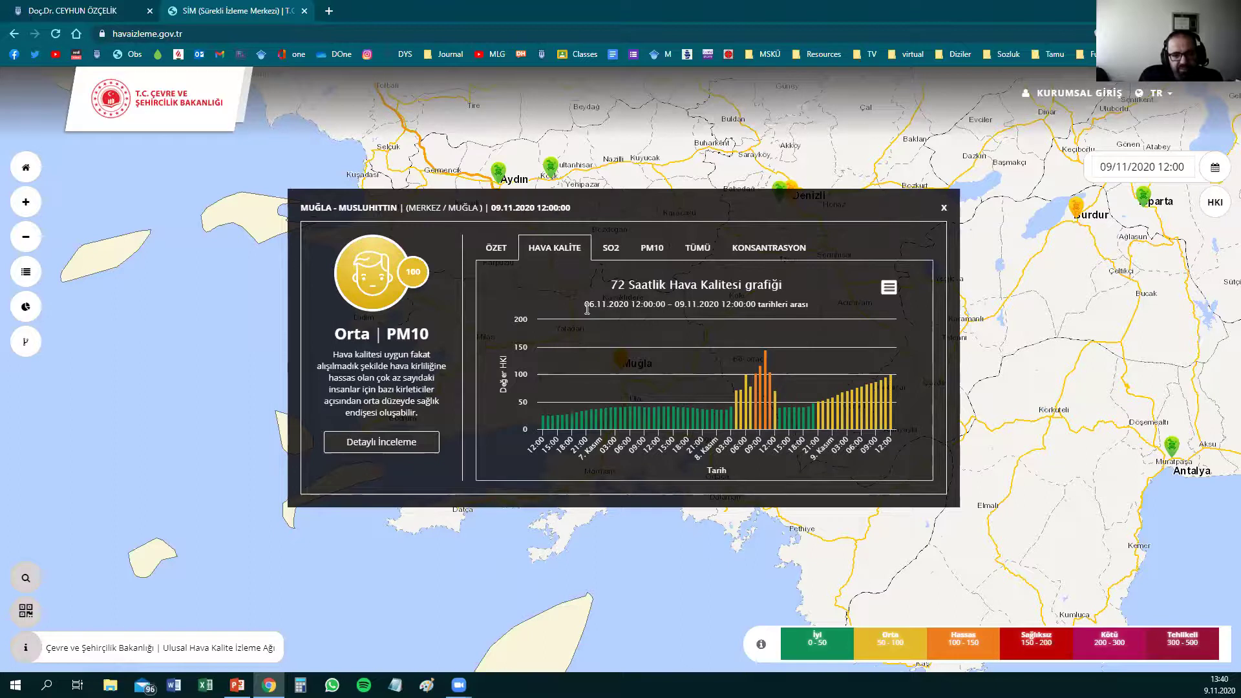
- View the Muğla - Musluhittin station's 72-hour SO2 and PM10 charts and the combined chart of all parameters
click(609, 253)
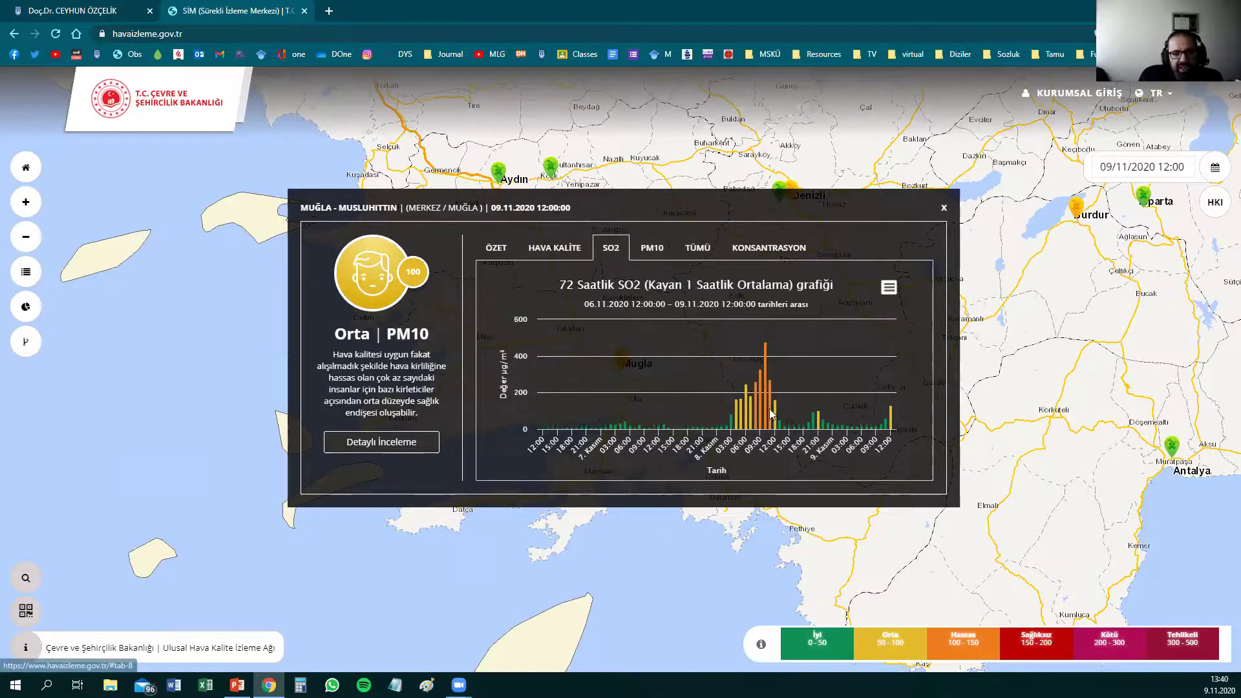
click(652, 251)
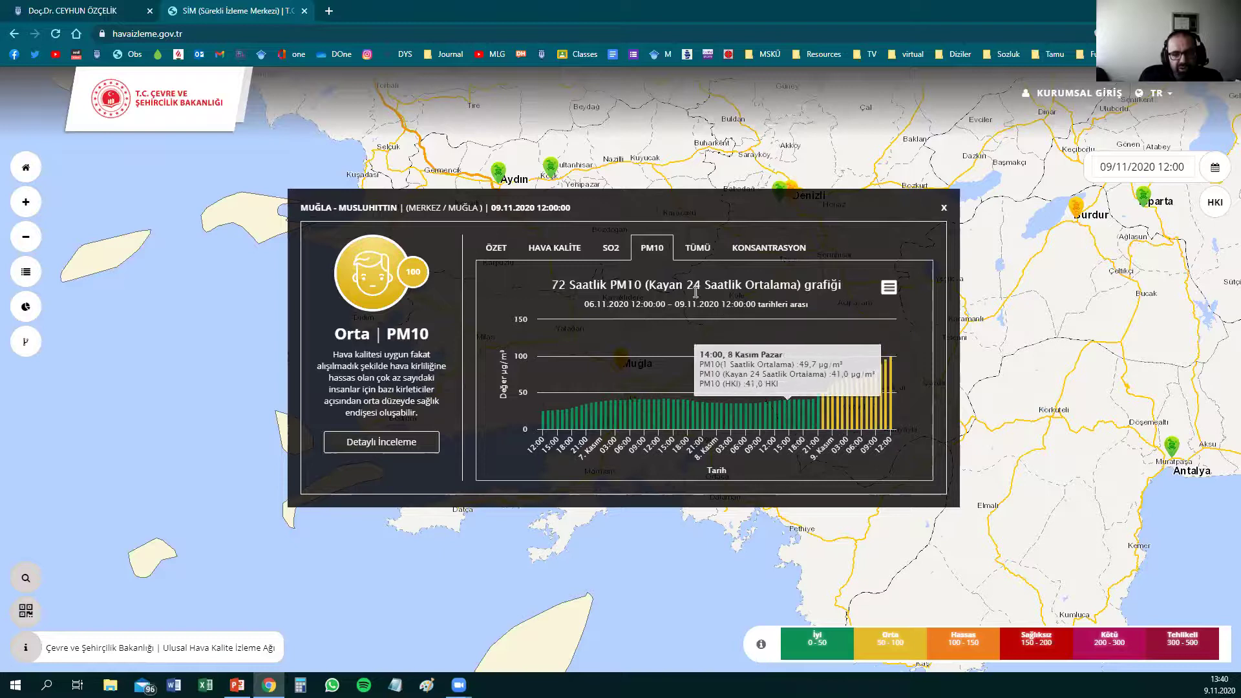
click(619, 252)
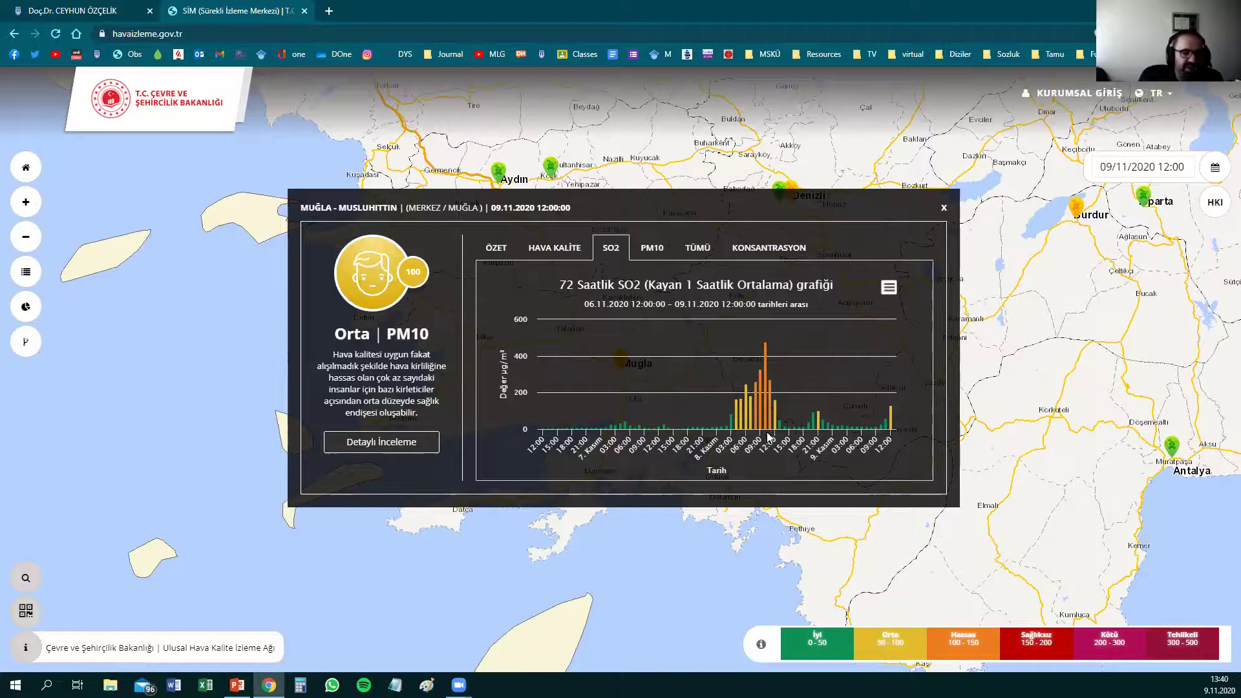
mouse_move(770, 425)
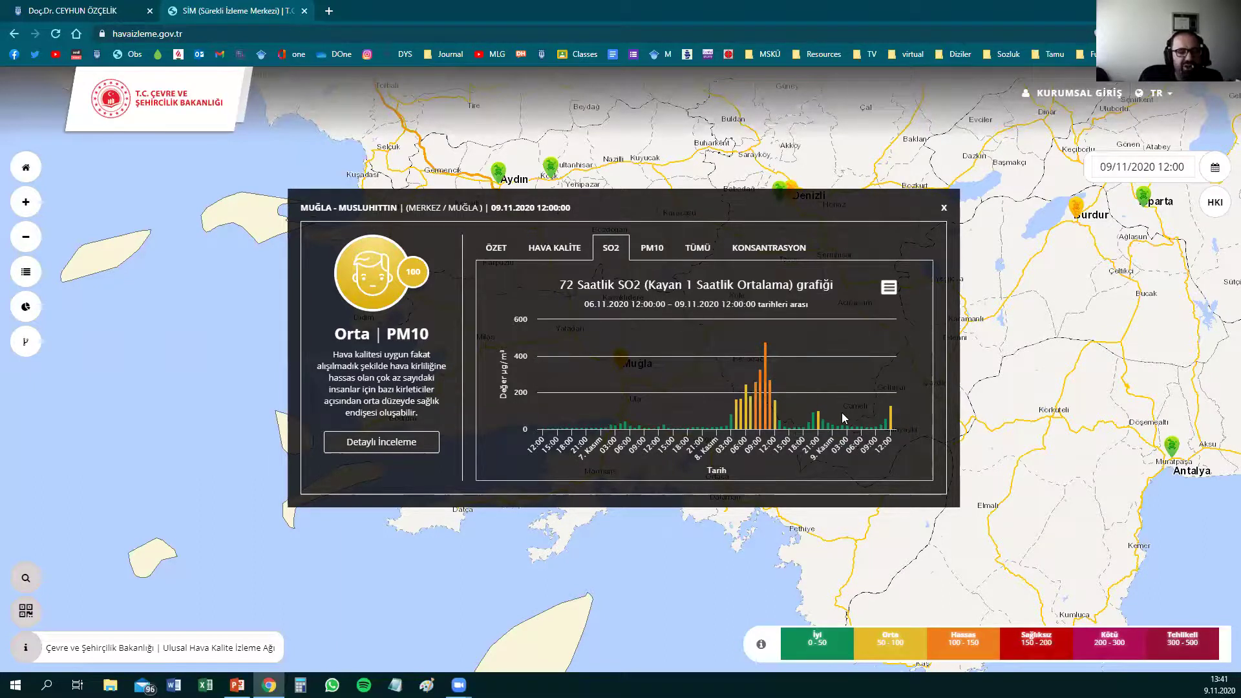
click(647, 251)
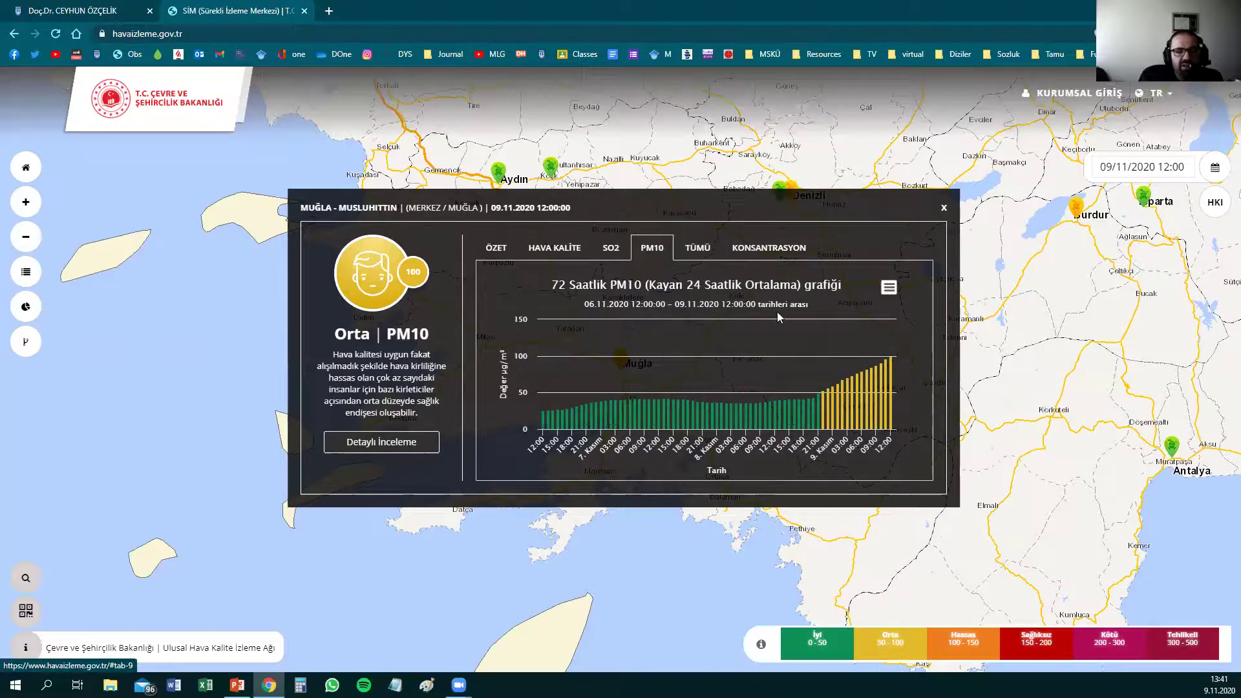
click(707, 251)
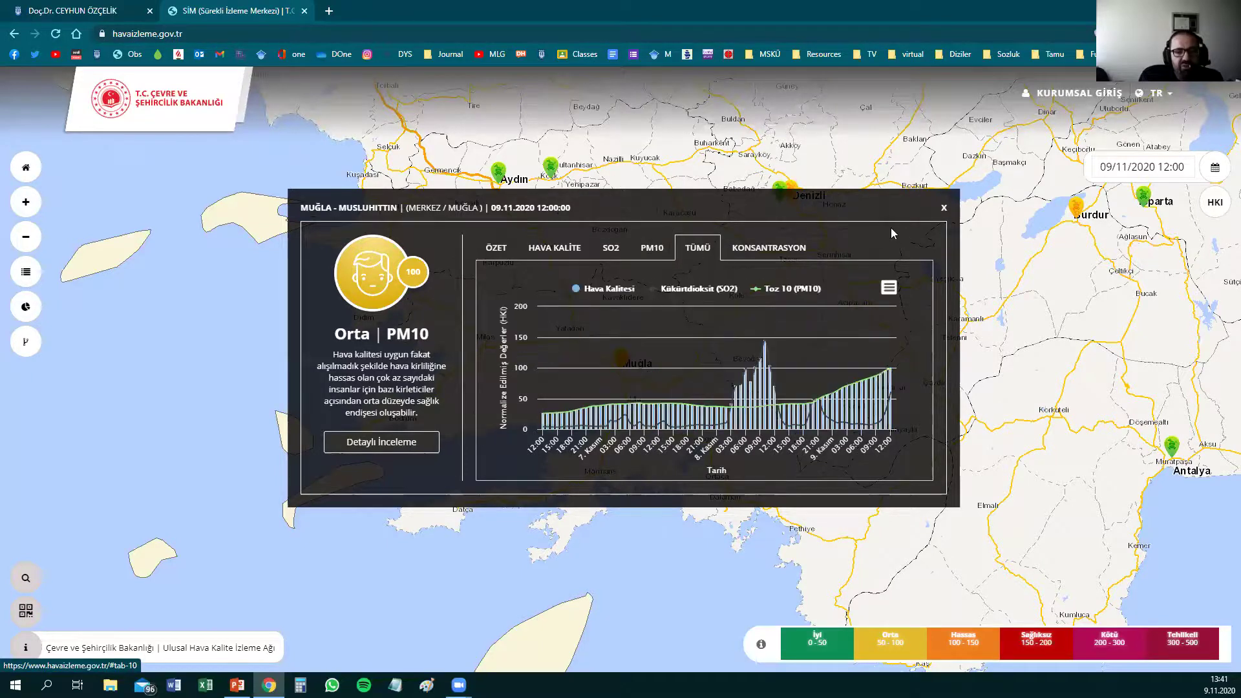
- Close the Musluhittin station details and show the summary of the İstanbul - Aksaray station on the map
click(943, 207)
drag(711, 194, 777, 602)
scroll(742, 374, up, 2)
drag(742, 374, 711, 463)
scroll(576, 392, up, 4)
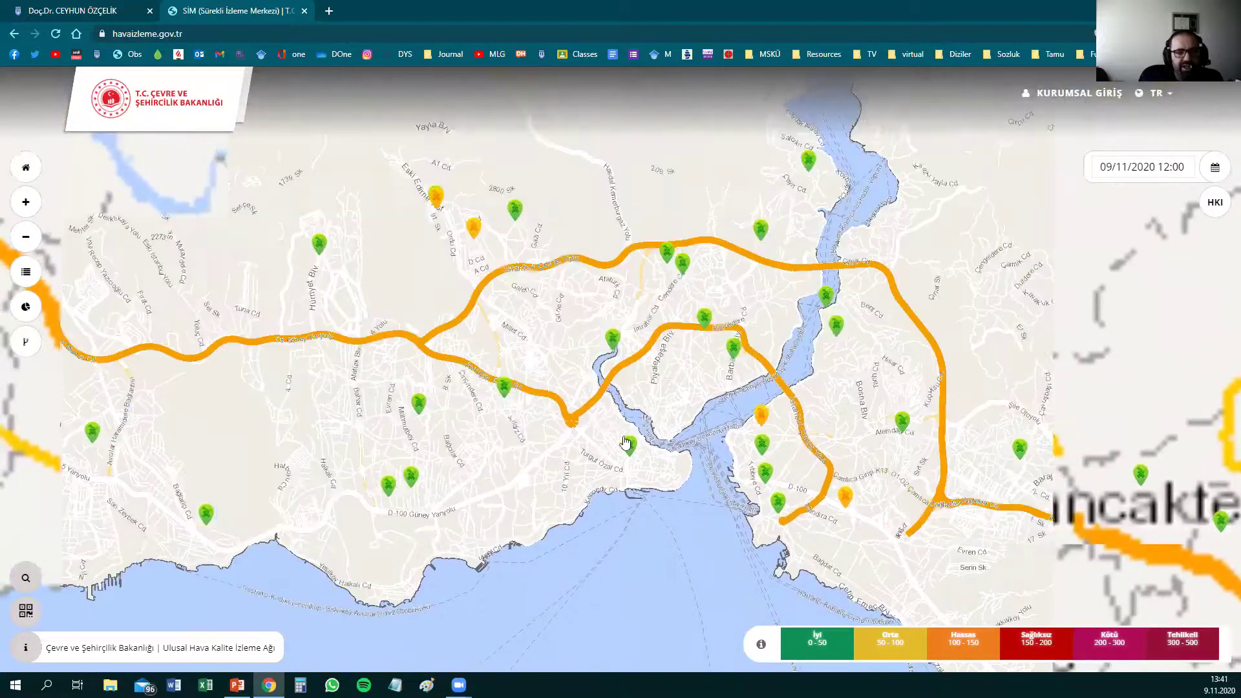
scroll(676, 481, down, 4)
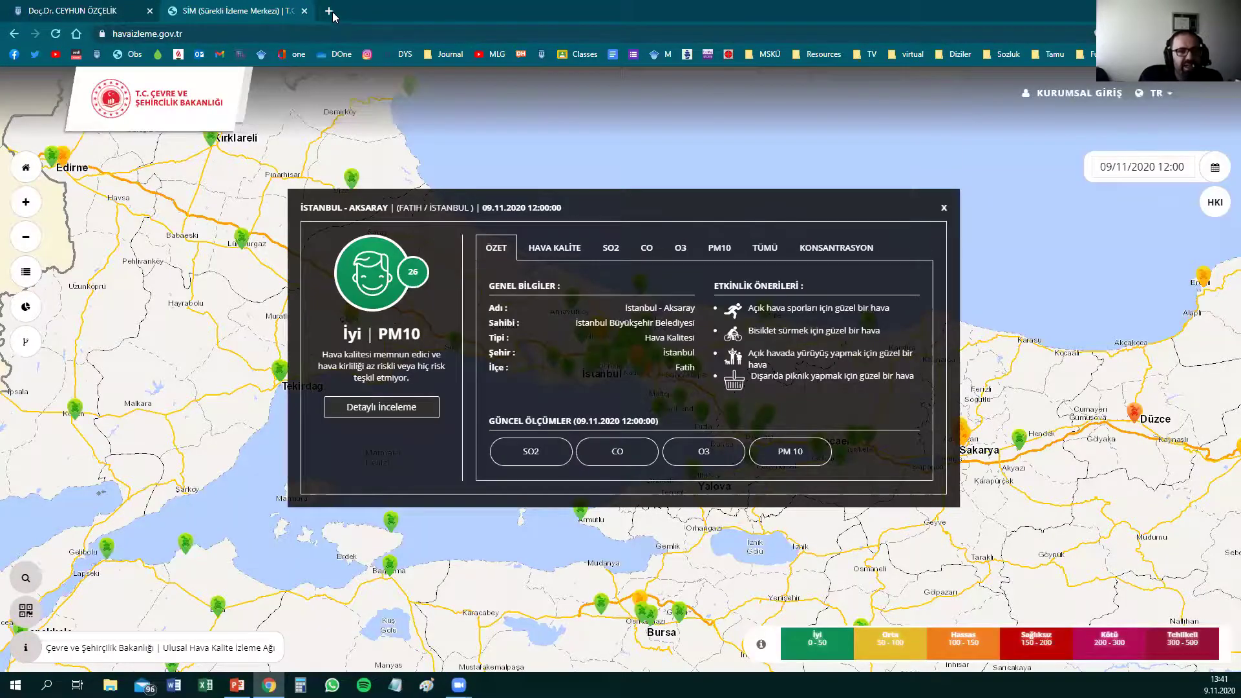
- Open the station data download page at sim.csb.gov.tr/STN/STN_Report/StationDataDownloadNew in a new browser tab
click(329, 11)
text(https://sim.csb.gov.tr/STN/STN_Report/StationDataDownloadNew)
key(Return)
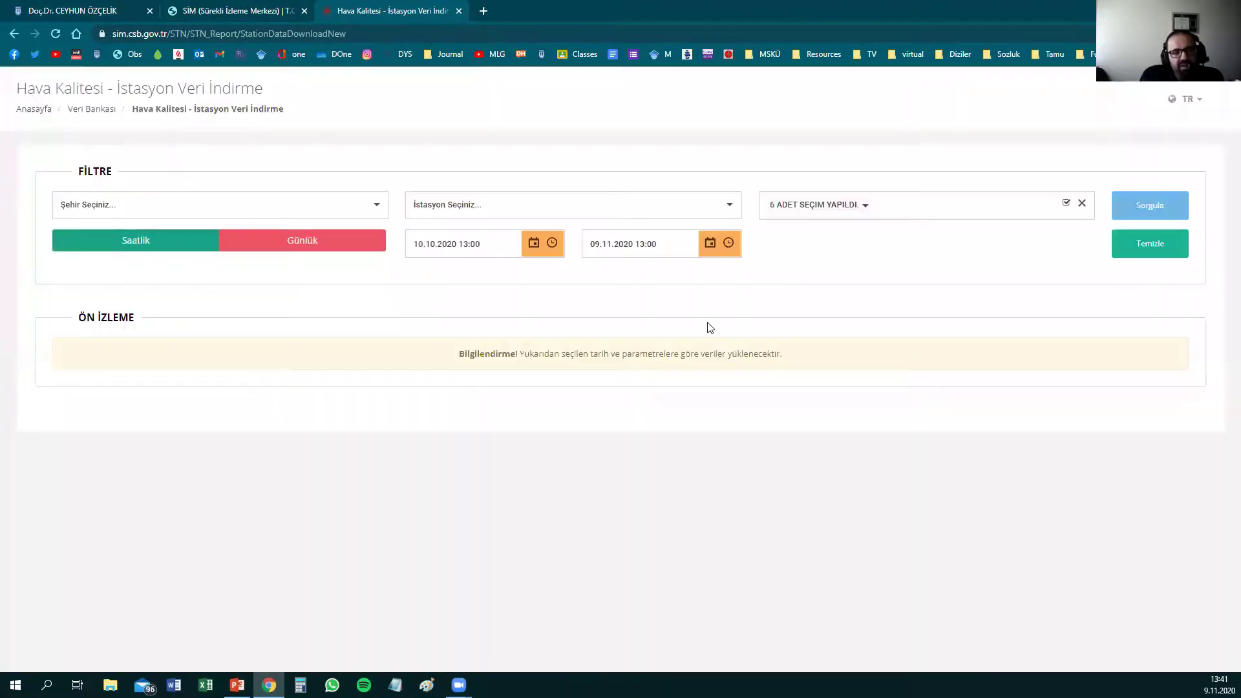
- Set the city filter for the station data to Muğla
click(378, 205)
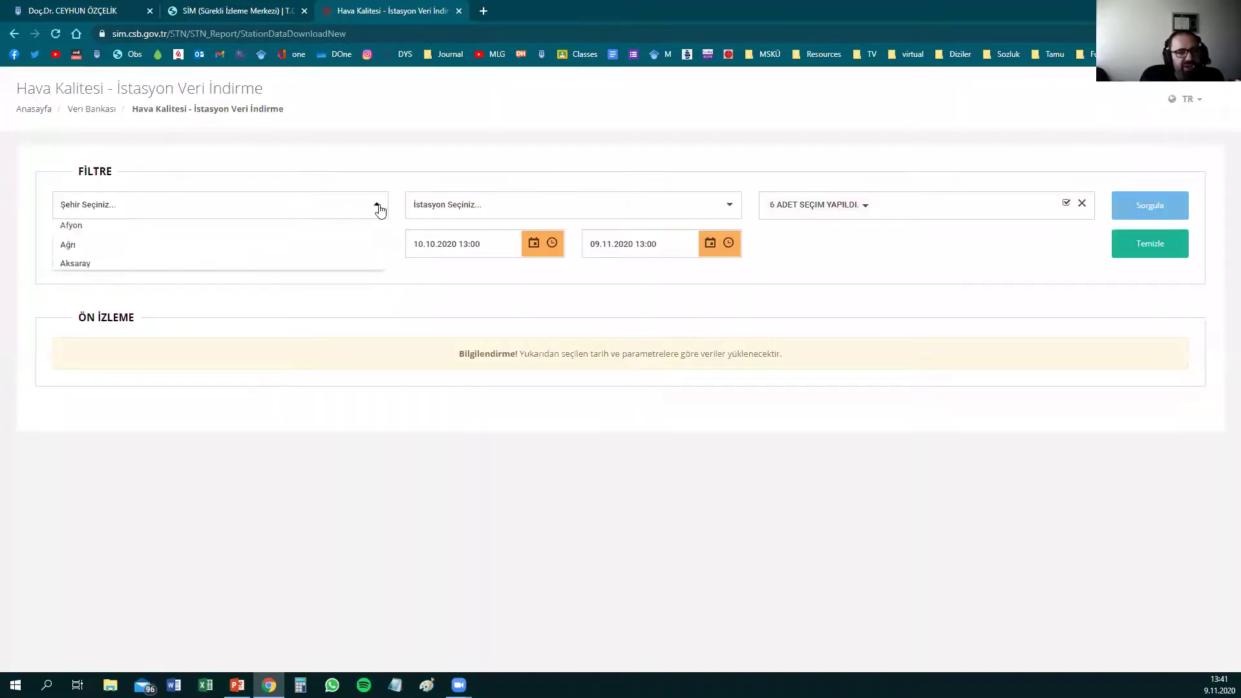
scroll(185, 280, down, 5)
scroll(185, 281, down, 8)
scroll(185, 281, up, 4)
scroll(185, 281, down, 4)
click(118, 291)
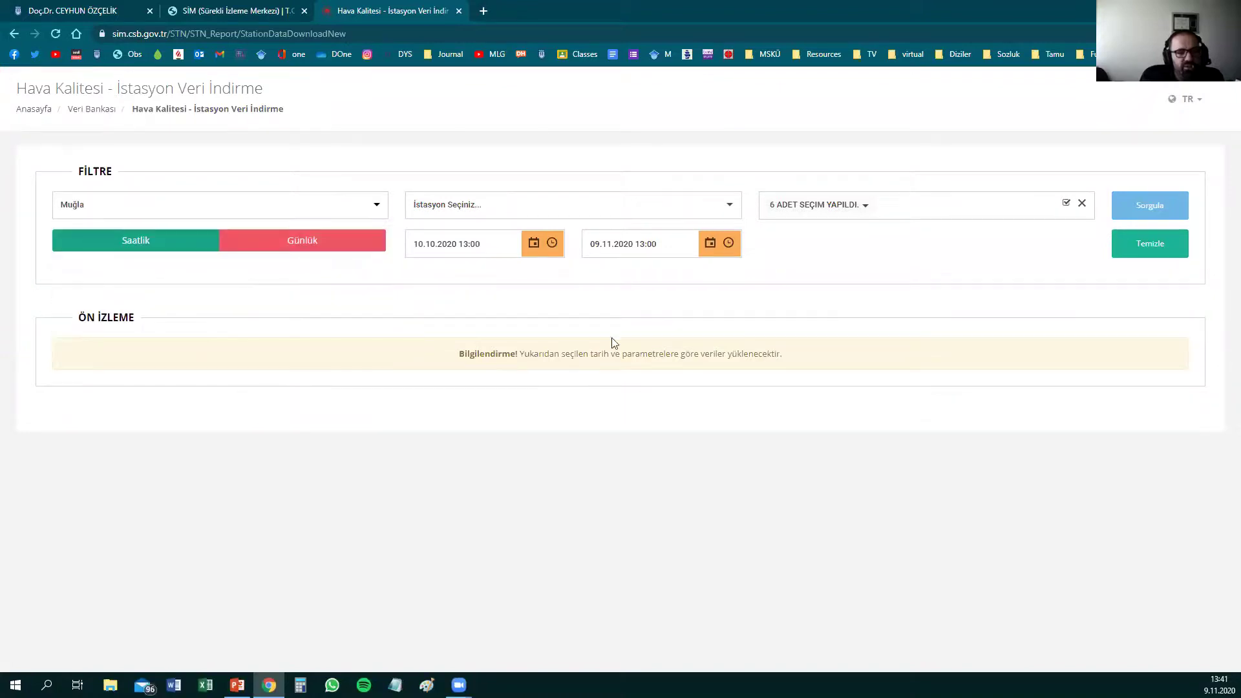
- Look through Muğla's monitoring stations and select Muğla - Milas as the station
click(683, 209)
scroll(609, 316, down, 2)
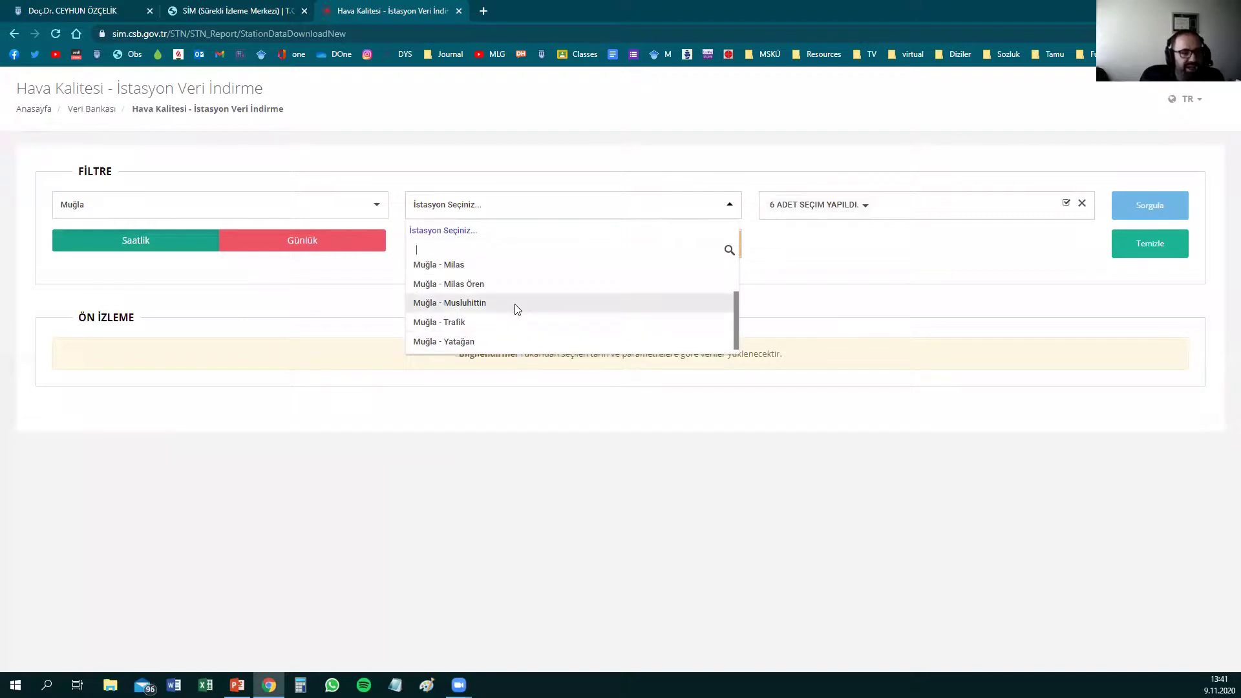
scroll(517, 306, up, 1)
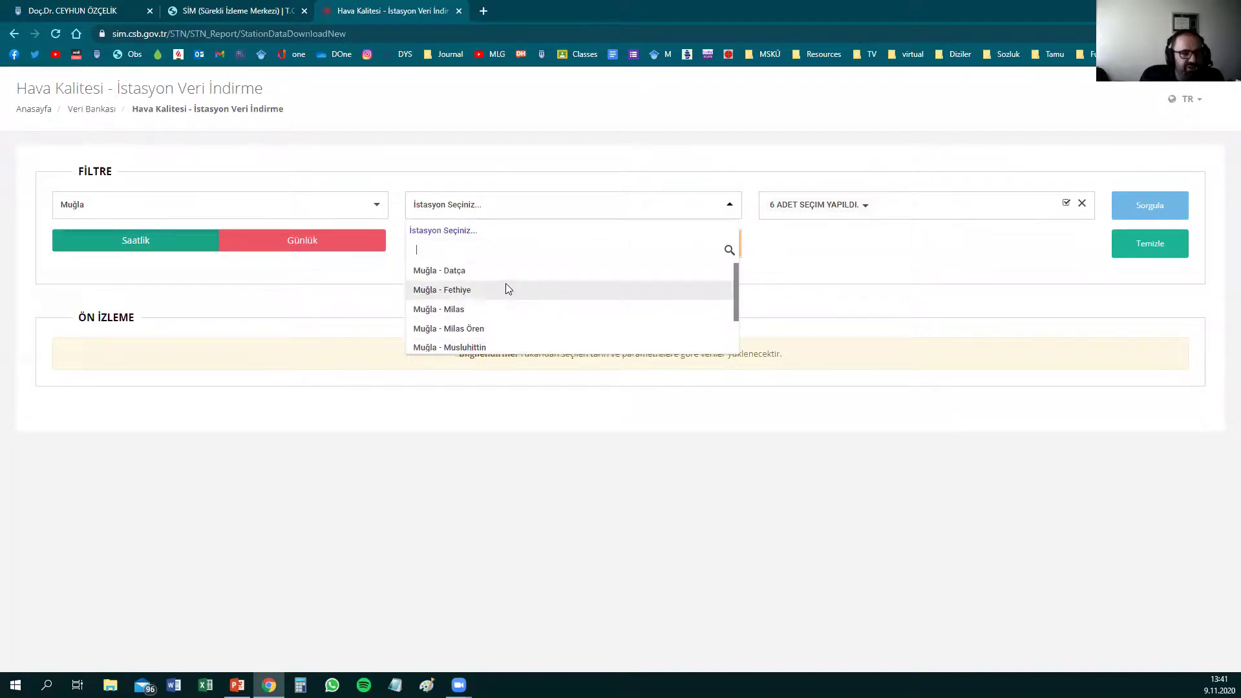
scroll(511, 274, down, 1)
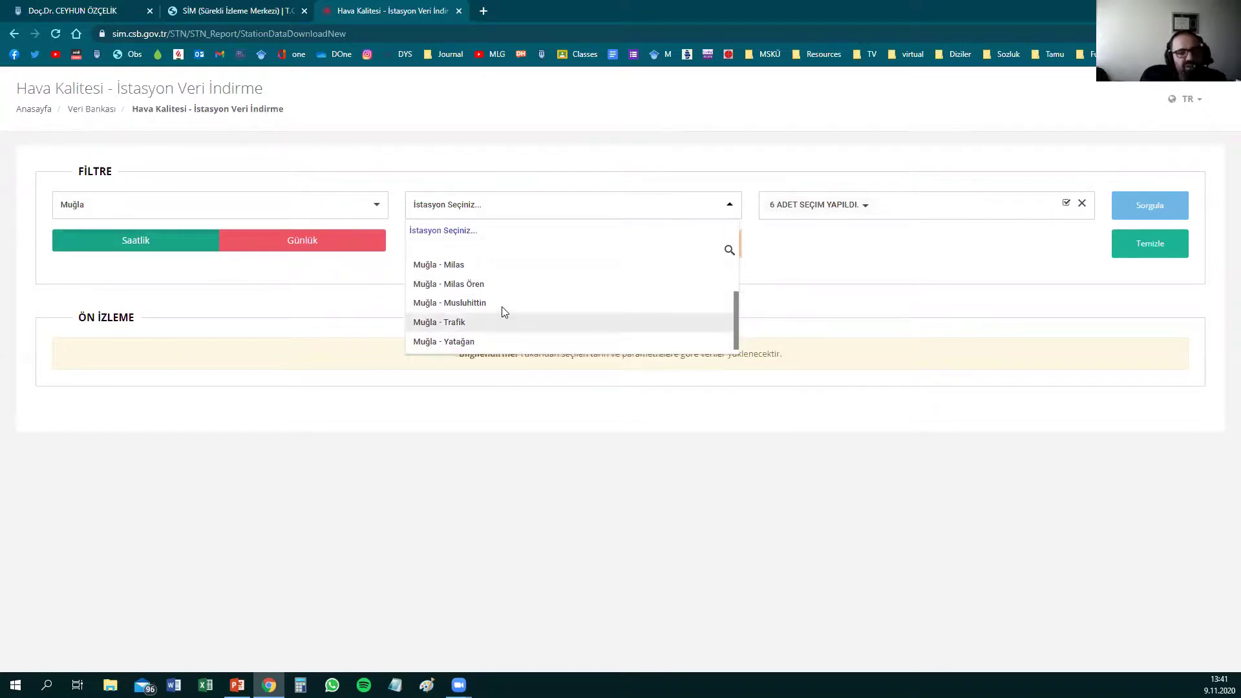
scroll(501, 295, up, 1)
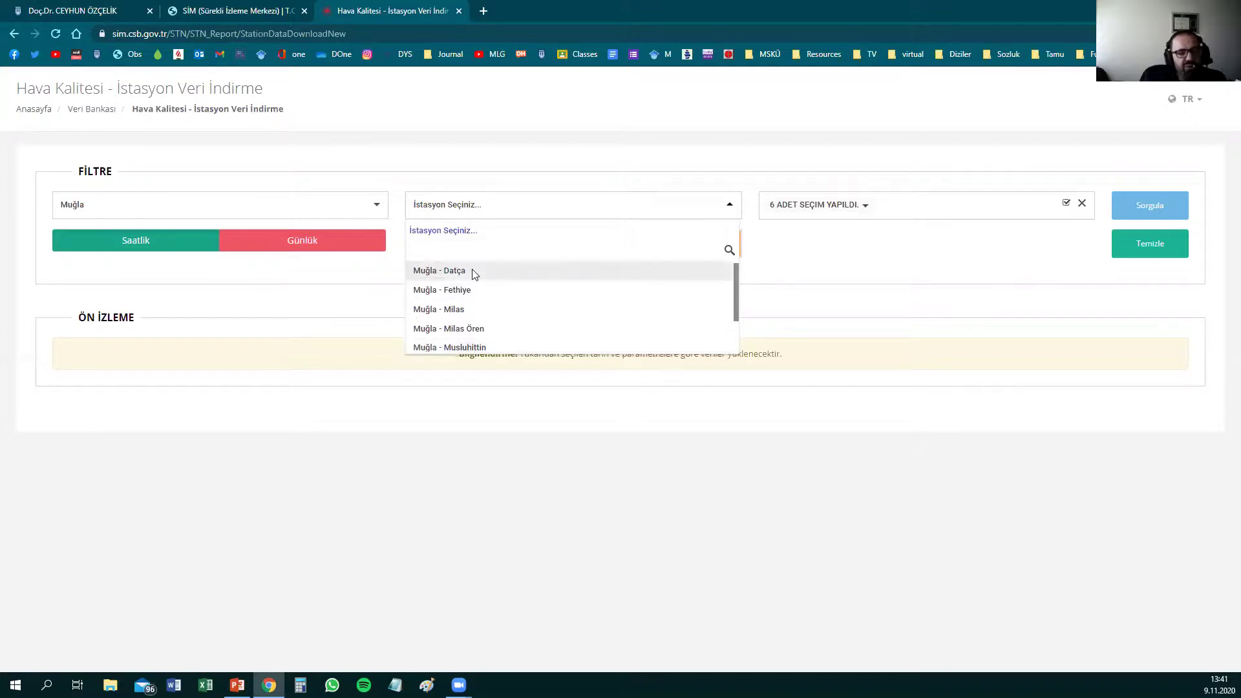
scroll(485, 294, down, 1)
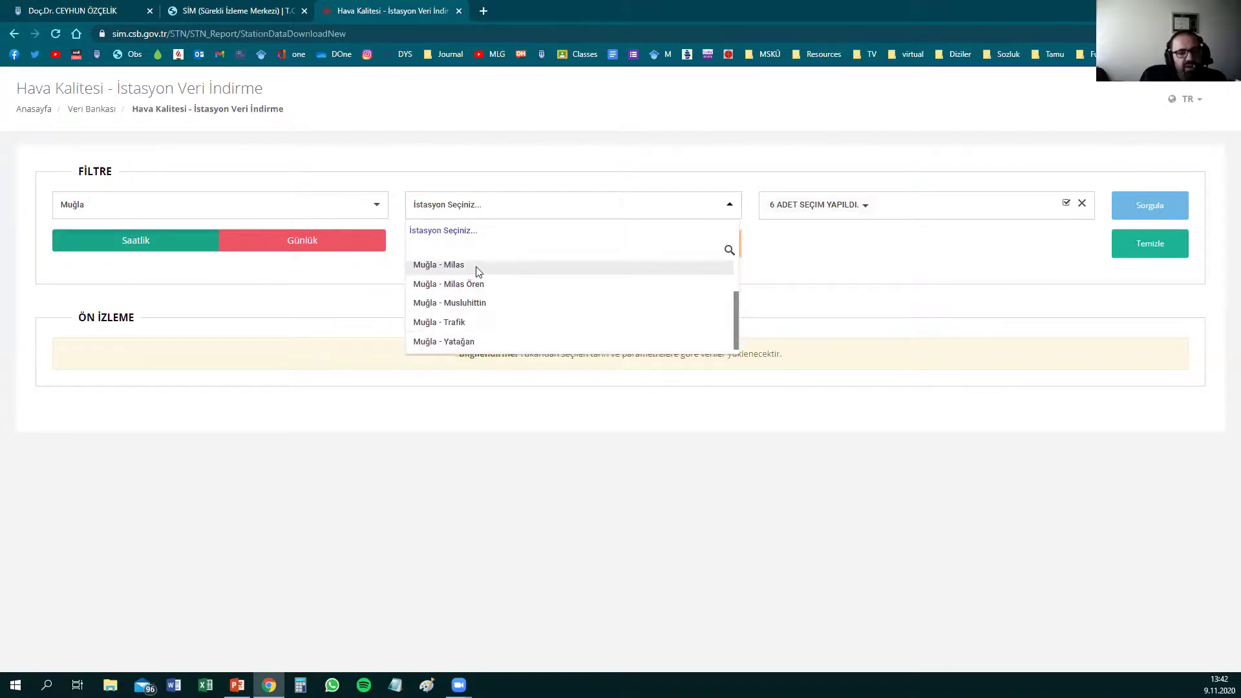
click(478, 266)
click(482, 242)
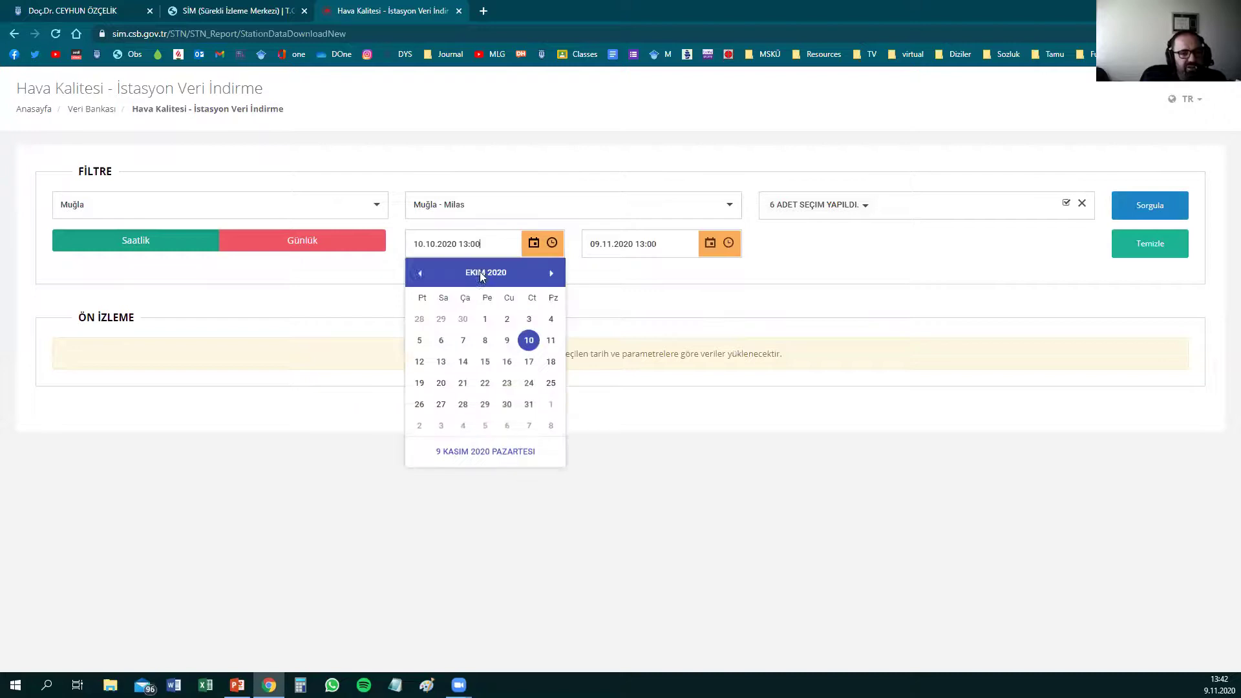
click(478, 272)
click(420, 273)
click(420, 273)
click(420, 273)
click(420, 273)
click(465, 311)
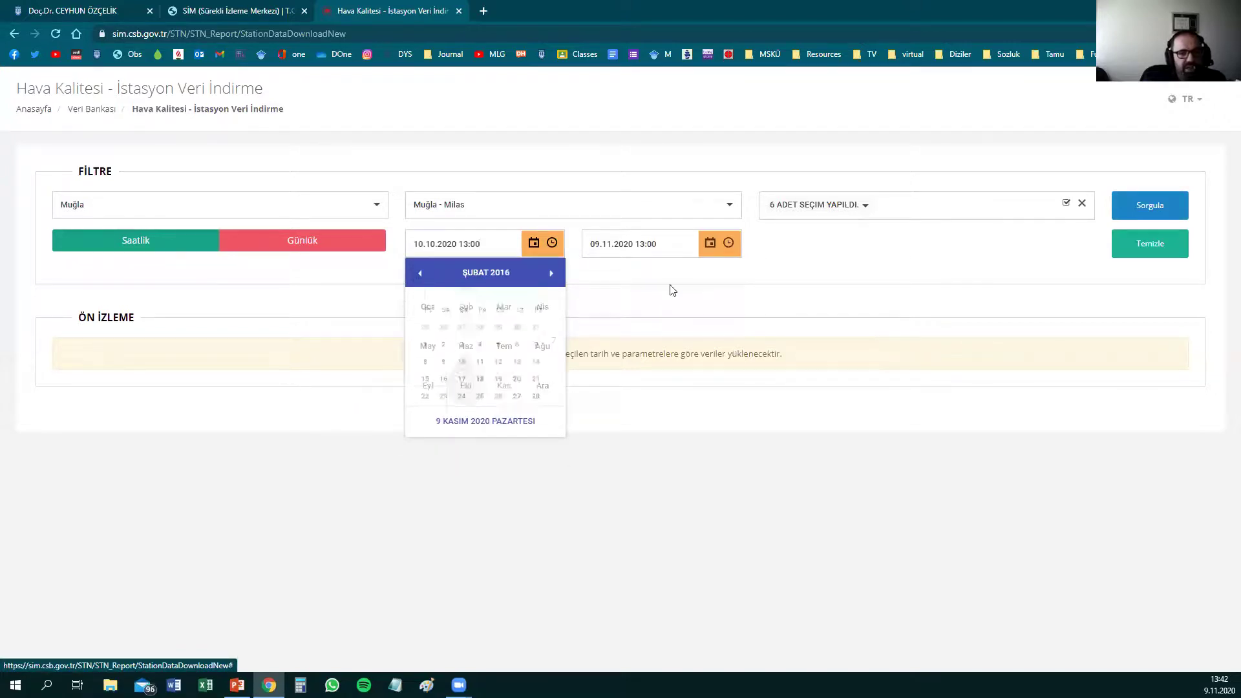
click(685, 288)
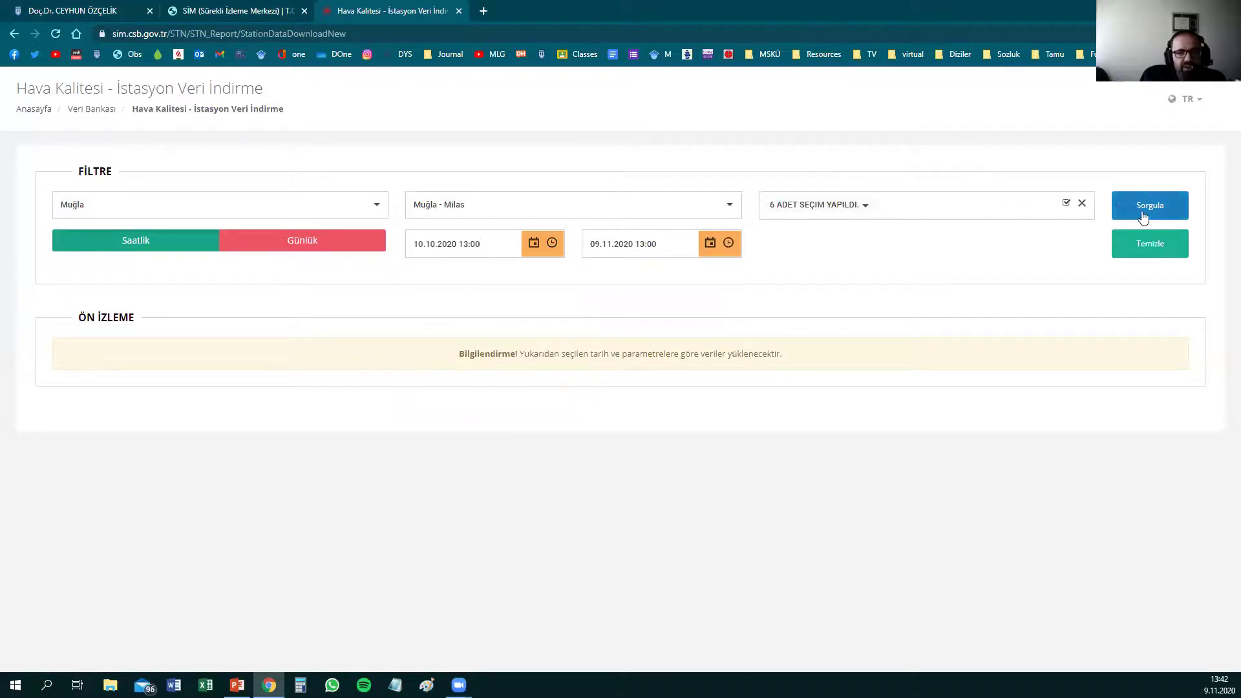
- Add PM 2.5 to the selected parameters and query the Muğla - Milas station data
click(864, 206)
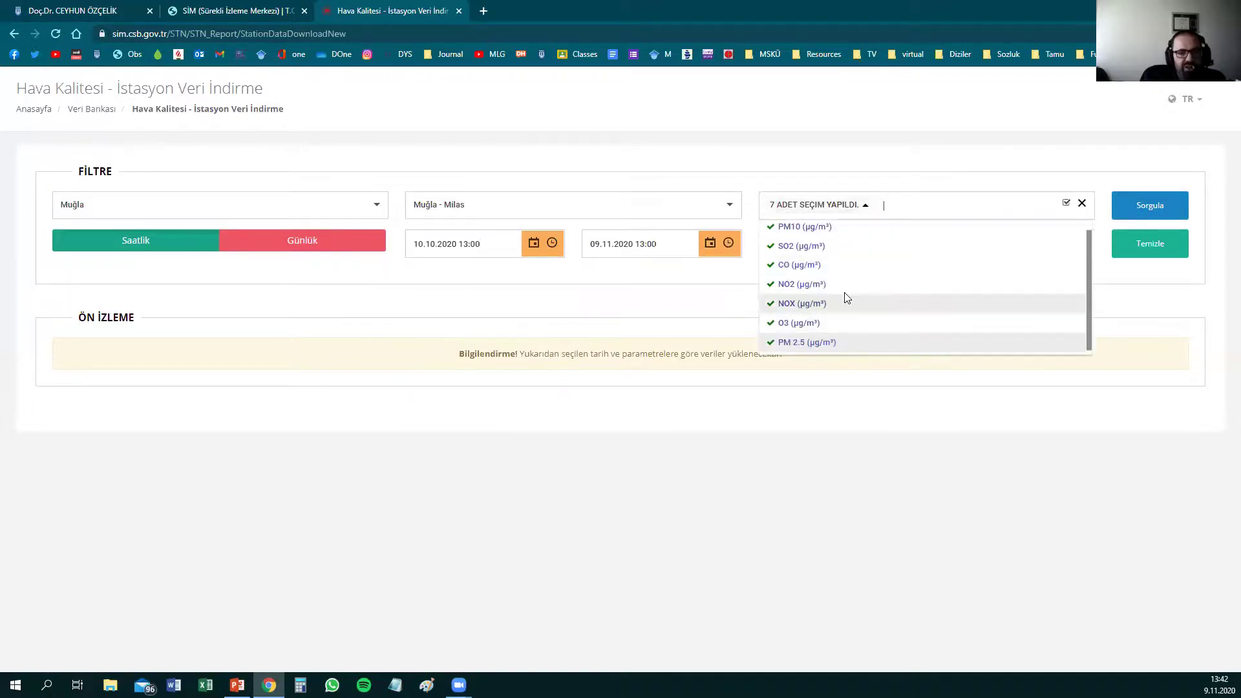
scroll(831, 342, down, 1)
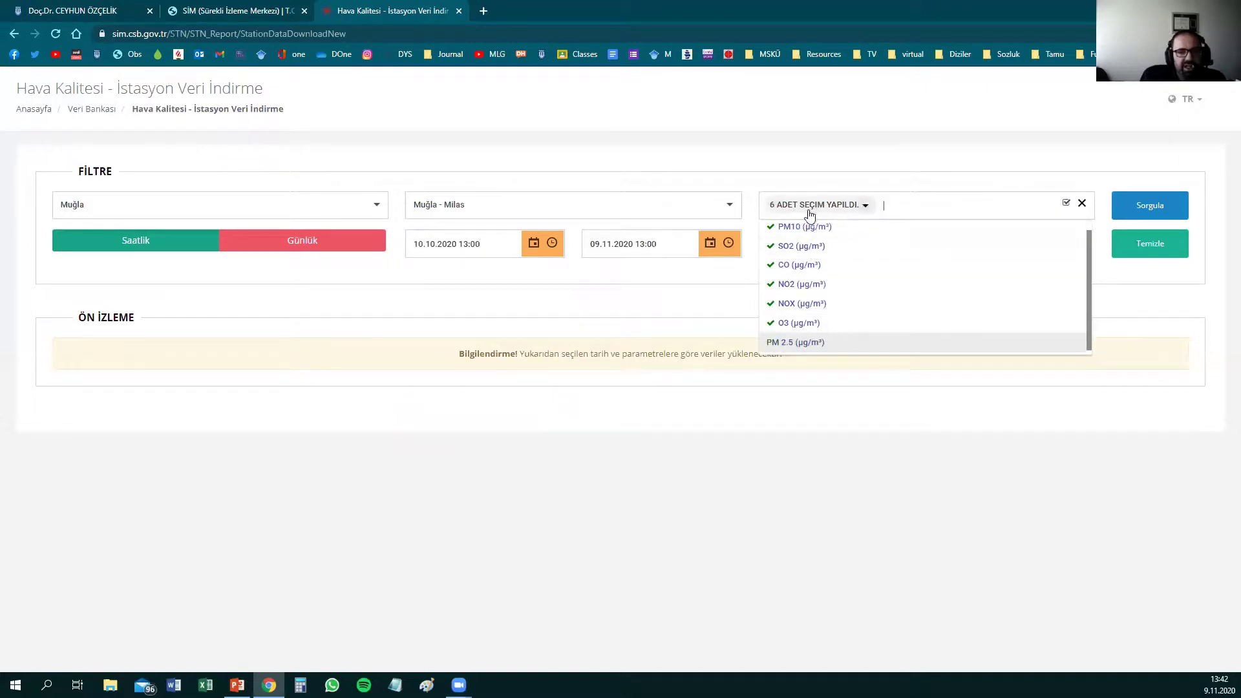
click(802, 342)
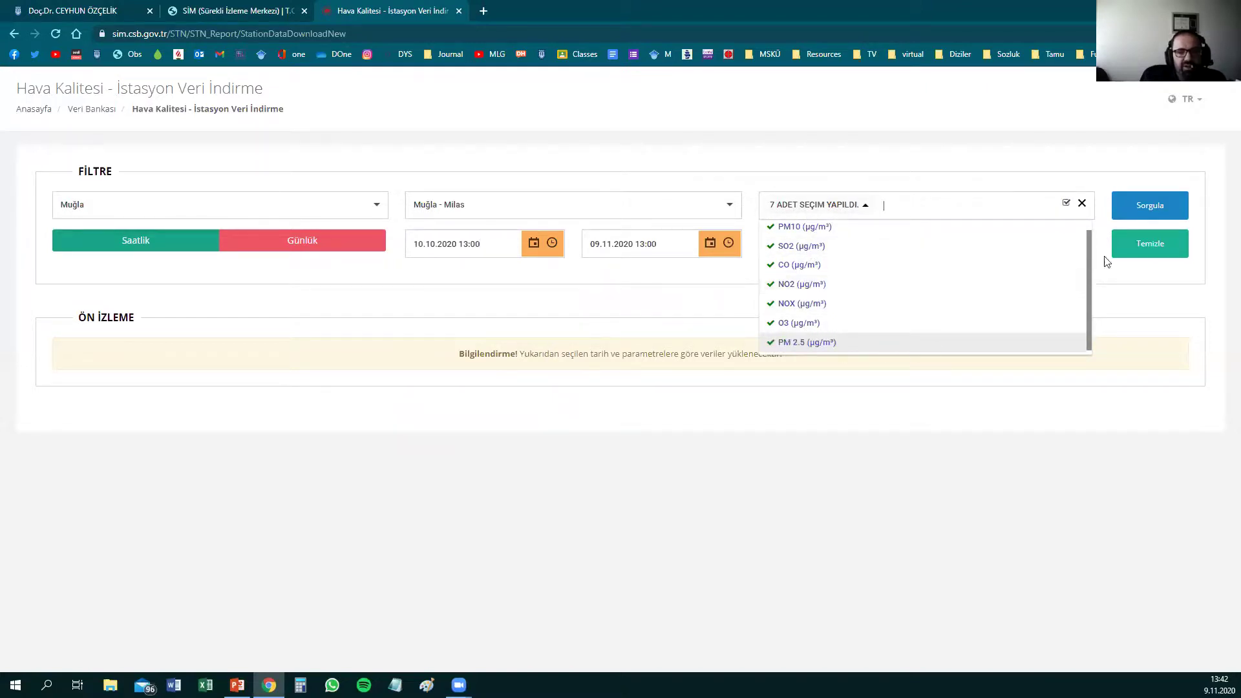
click(1158, 204)
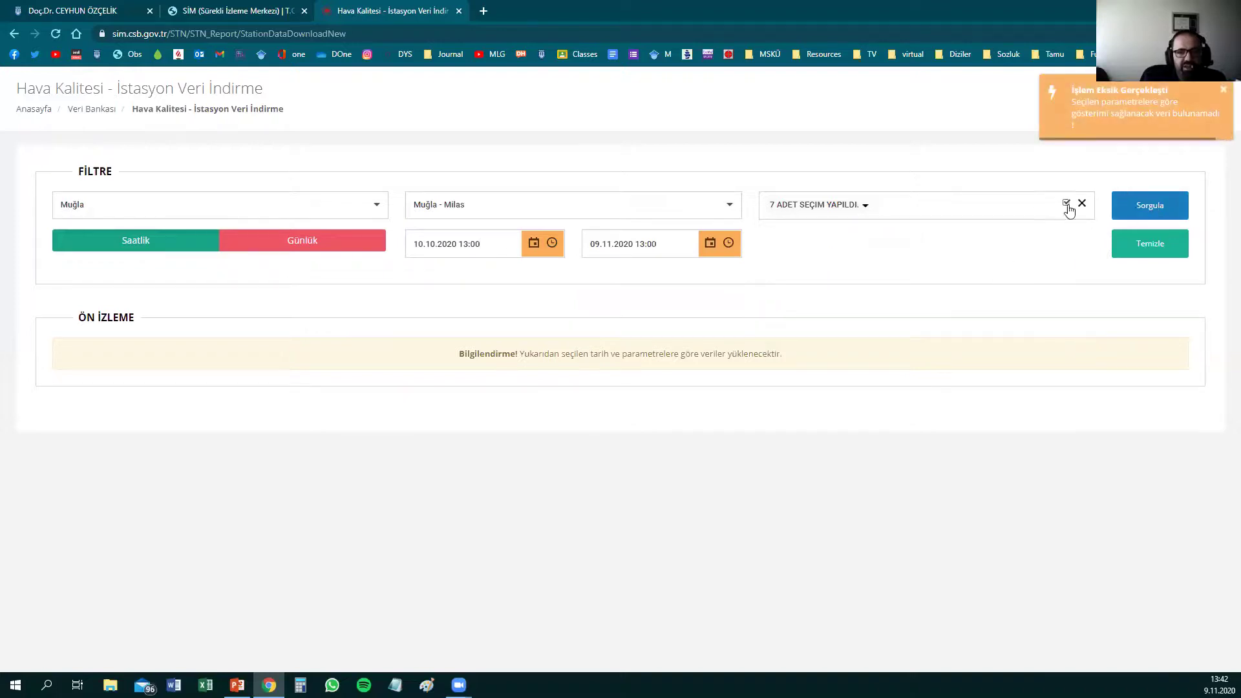
- Remove PM 2.5 from the selected parameters and run the Muğla - Milas query again
click(1022, 205)
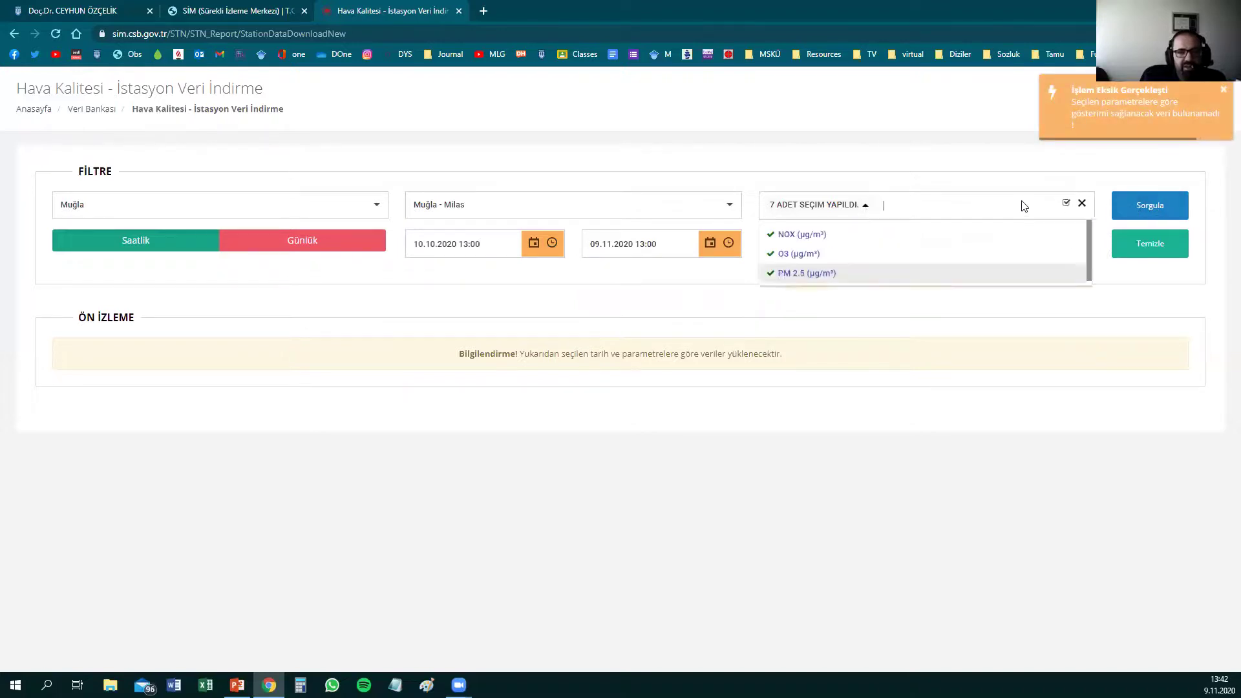
click(828, 344)
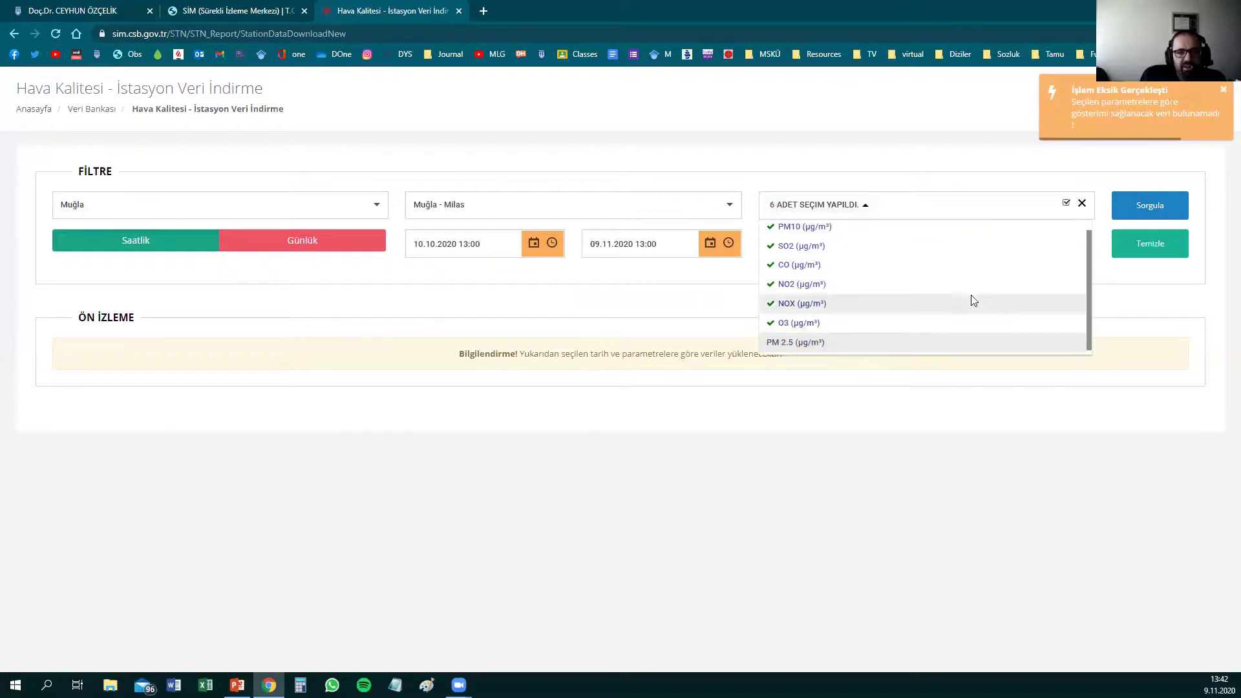
click(1150, 213)
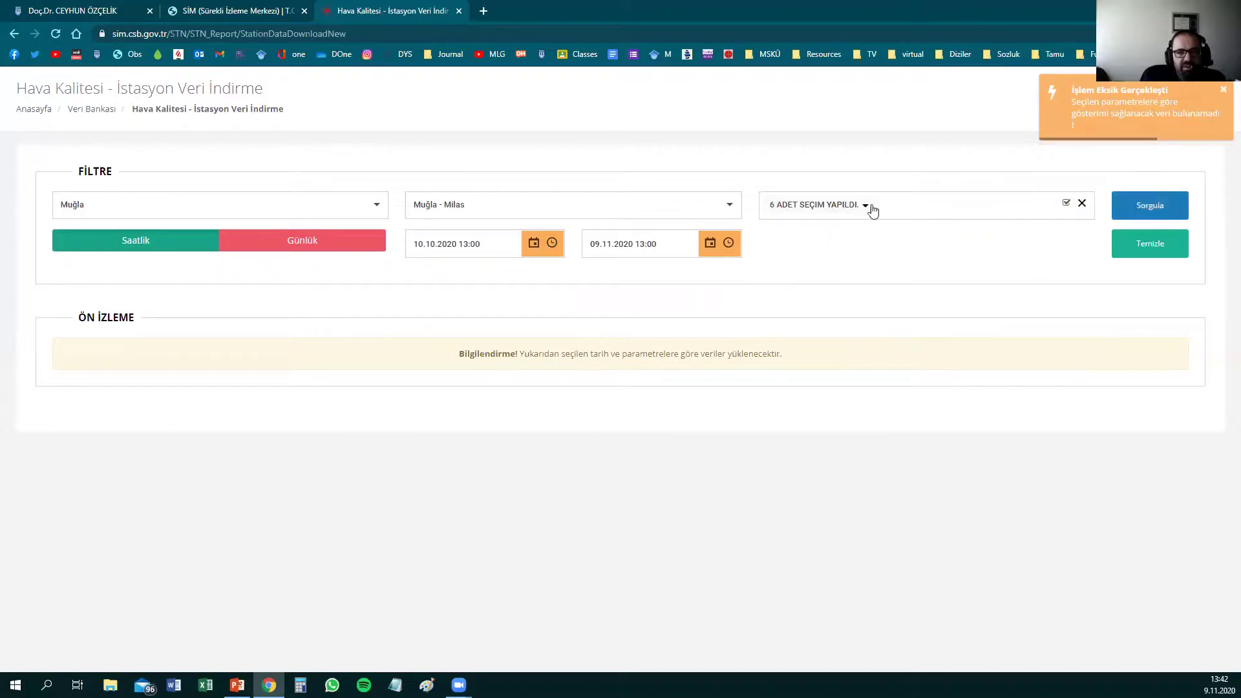
- Change the station to Muğla - Musluhittin and query its measurement data
click(523, 218)
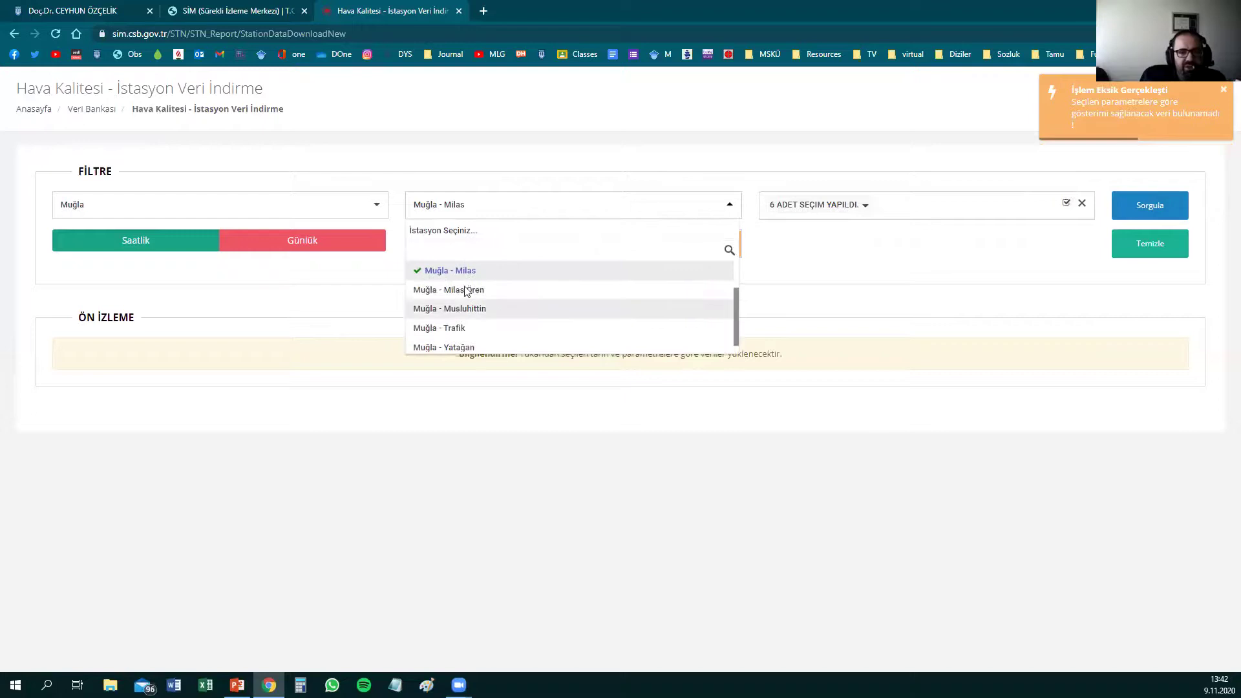
click(816, 277)
click(534, 207)
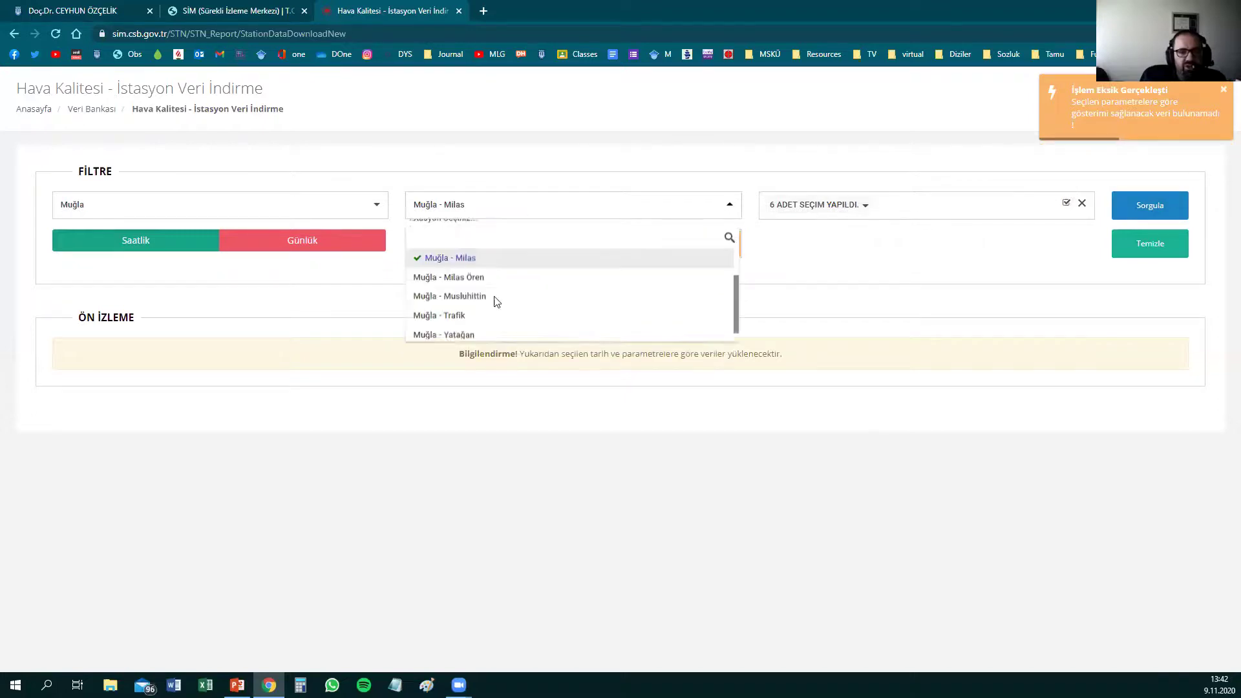
click(487, 311)
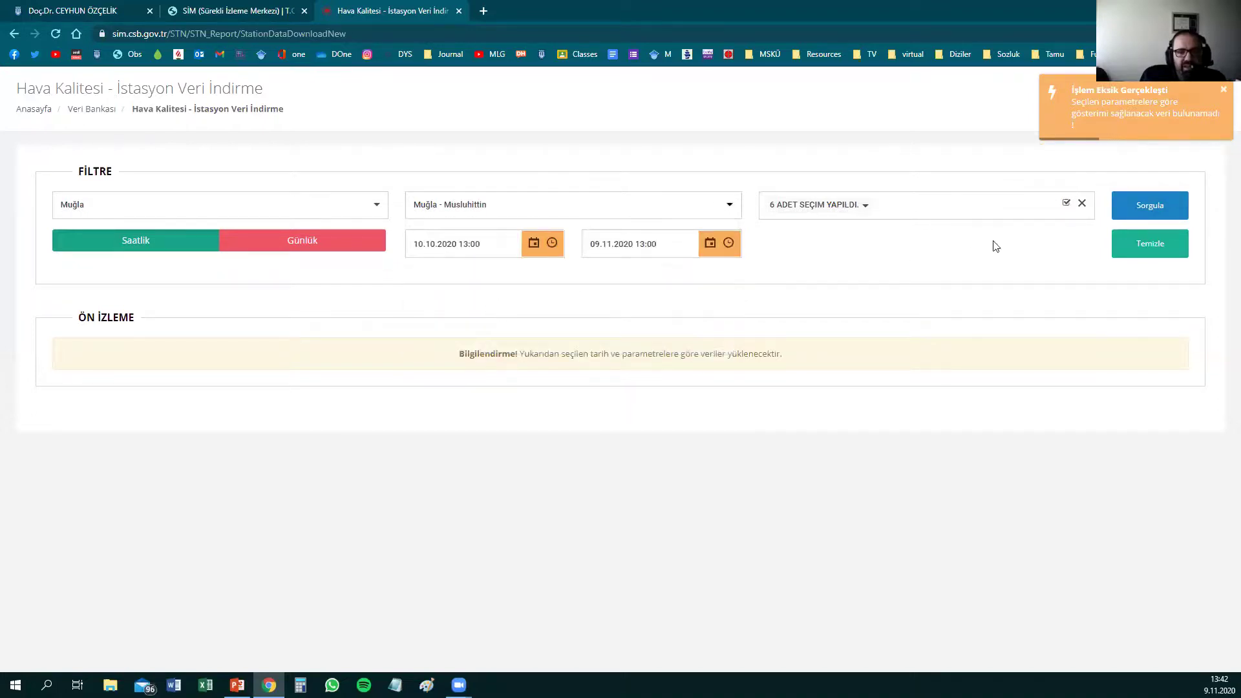
click(1140, 215)
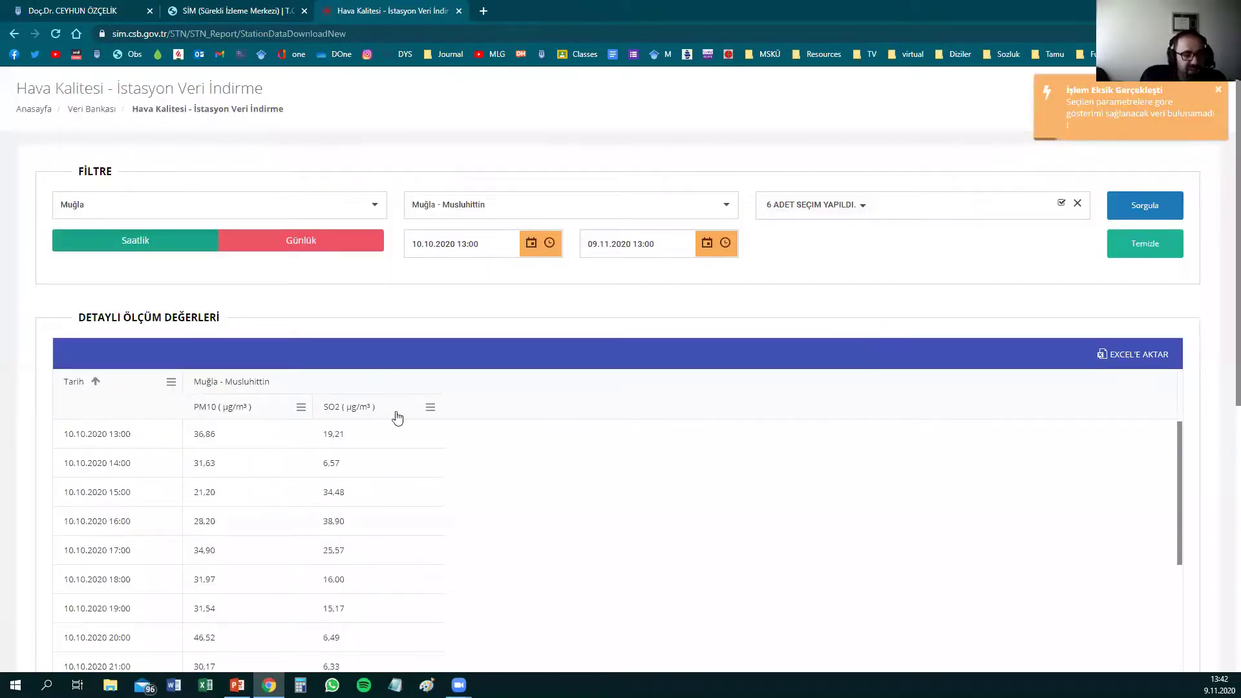
- Examine the hourly PM10 and SO2 measurements and the summary table with minimum, maximum and average values
scroll(363, 457, down, 7)
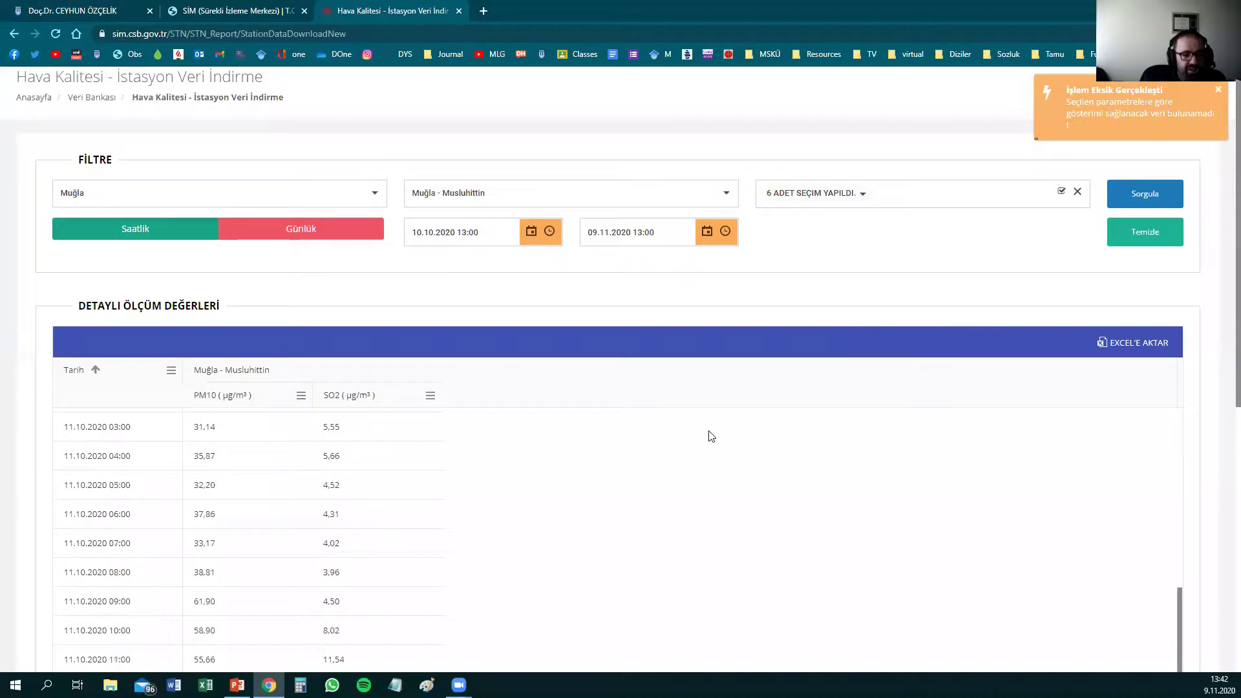
scroll(710, 437, down, 7)
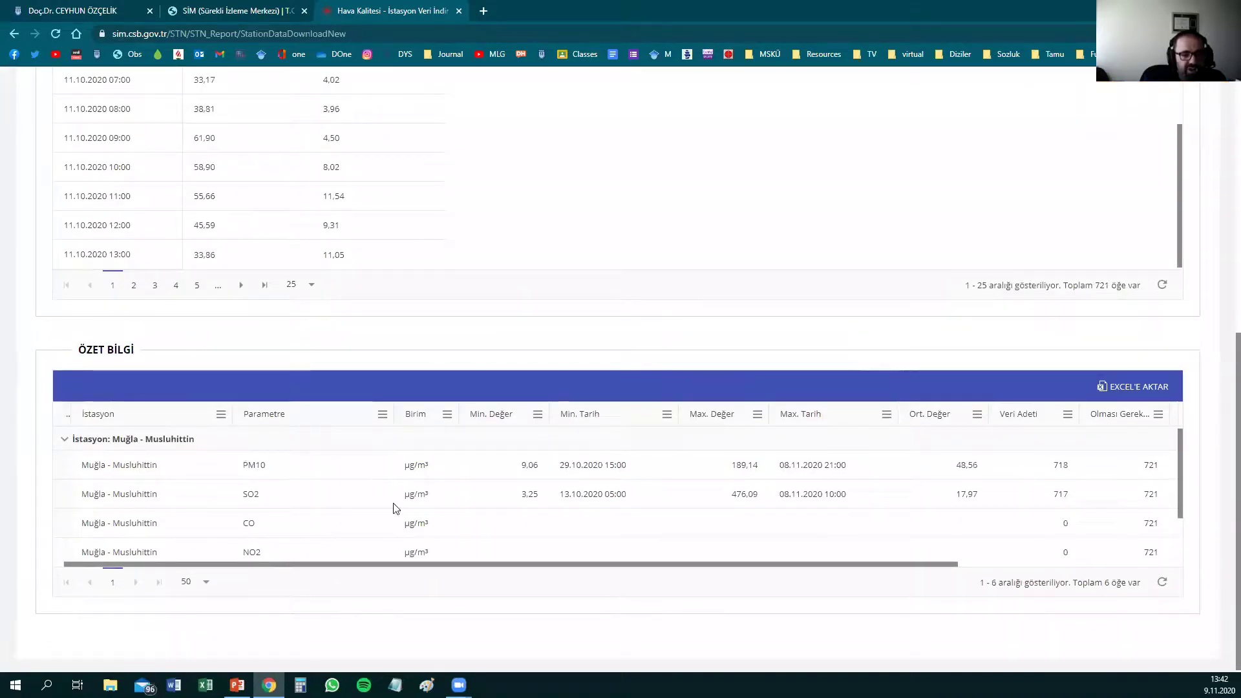
scroll(394, 509, down, 1)
scroll(478, 514, up, 1)
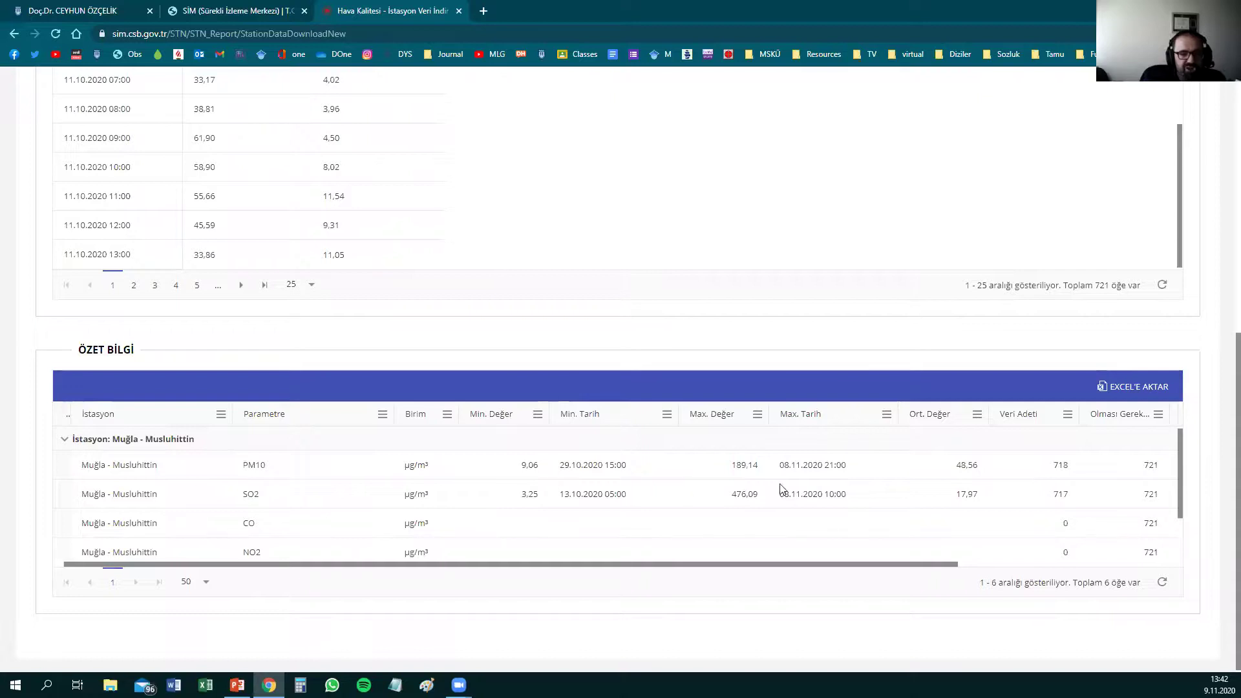
scroll(325, 463, up, 2)
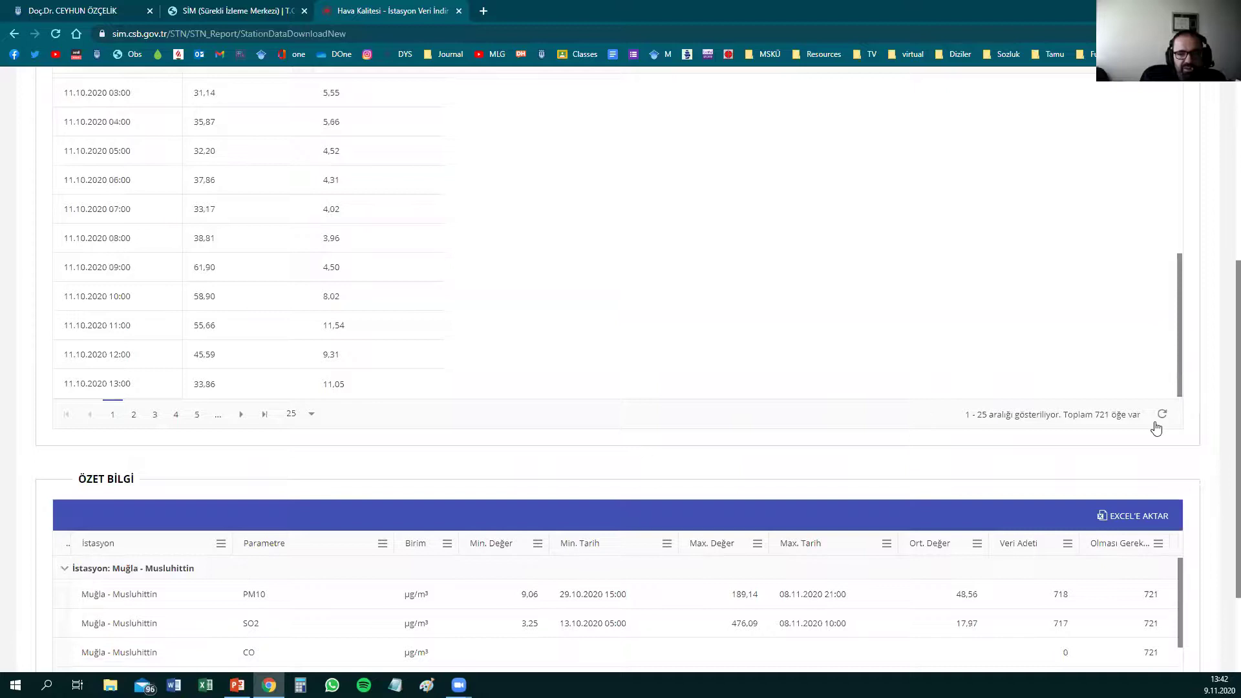
scroll(145, 413, up, 10)
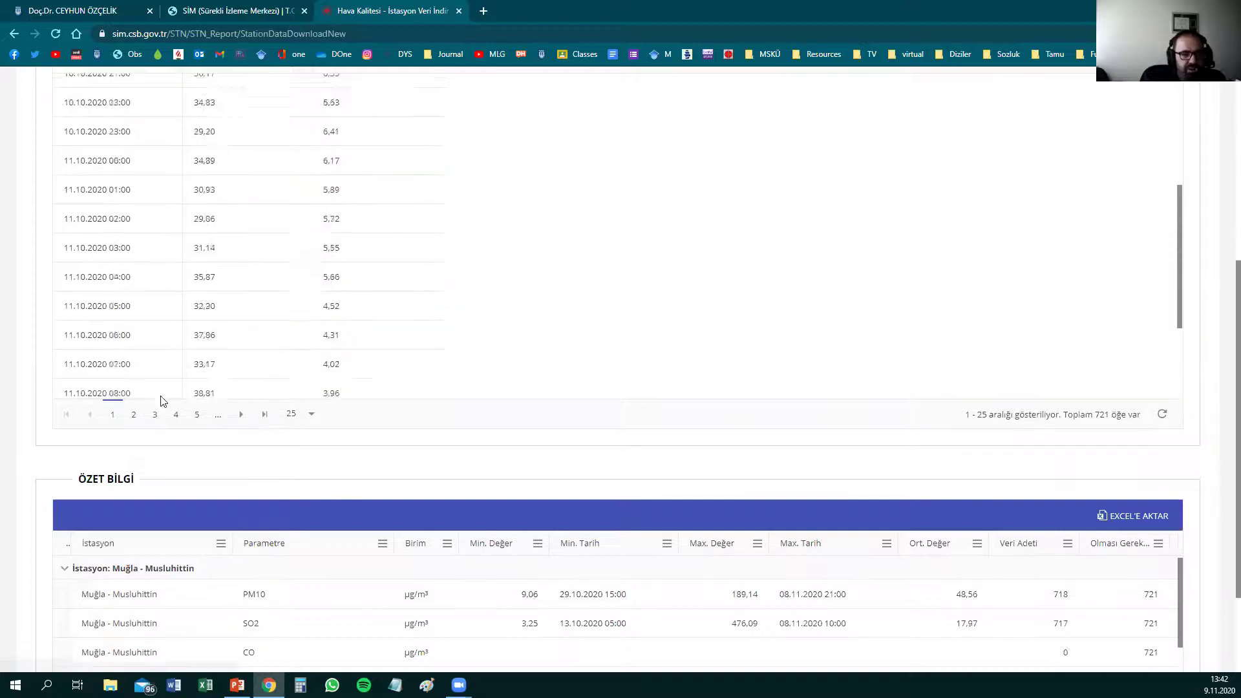
- Set the detailed measurement table to show all records (Tümü) on one page
scroll(409, 417, down, 5)
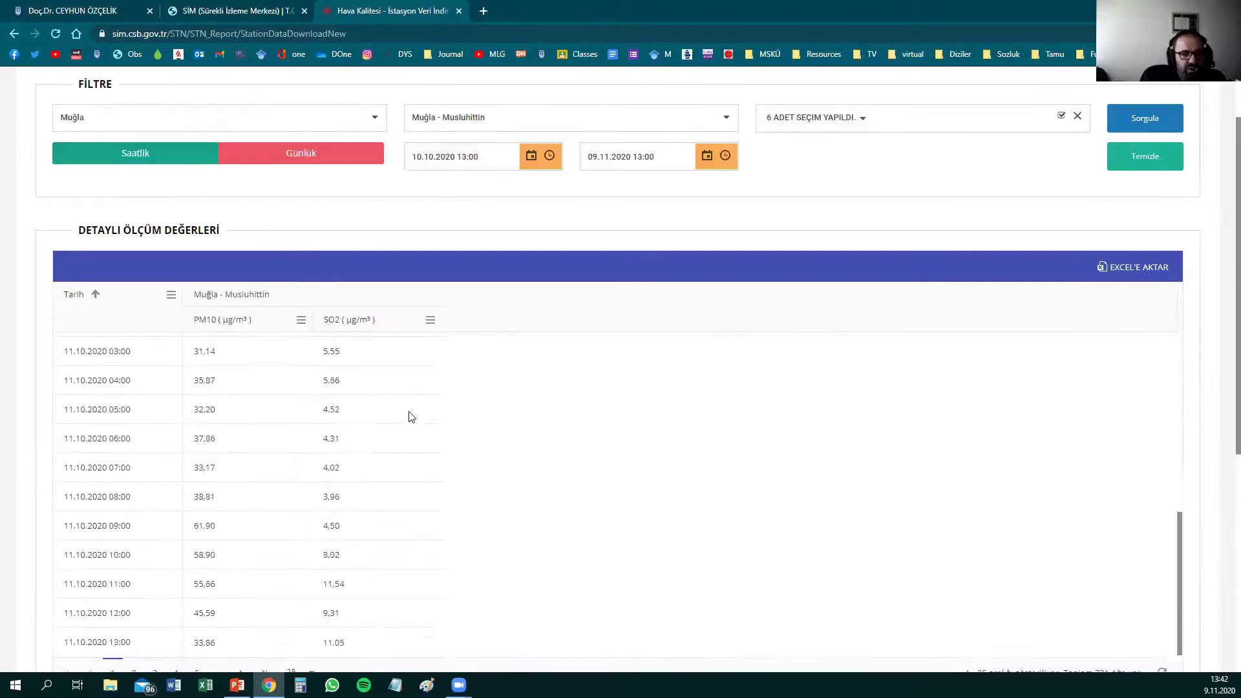
scroll(606, 441, down, 4)
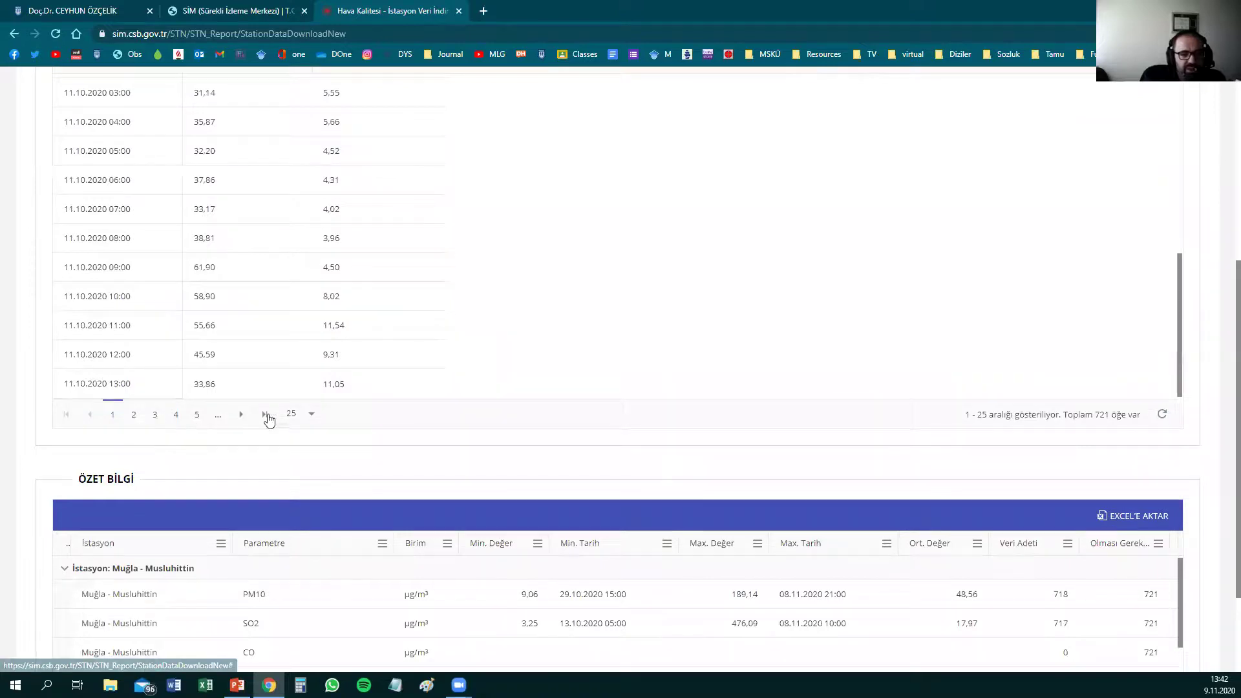
click(311, 417)
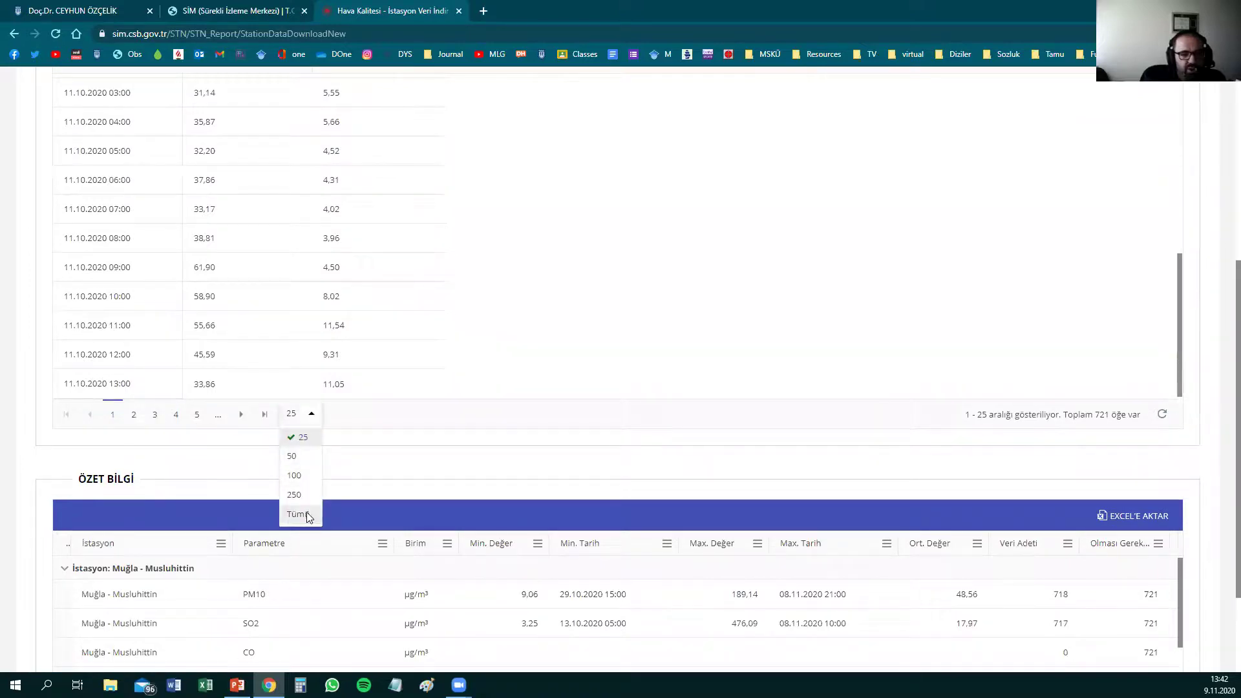
click(299, 514)
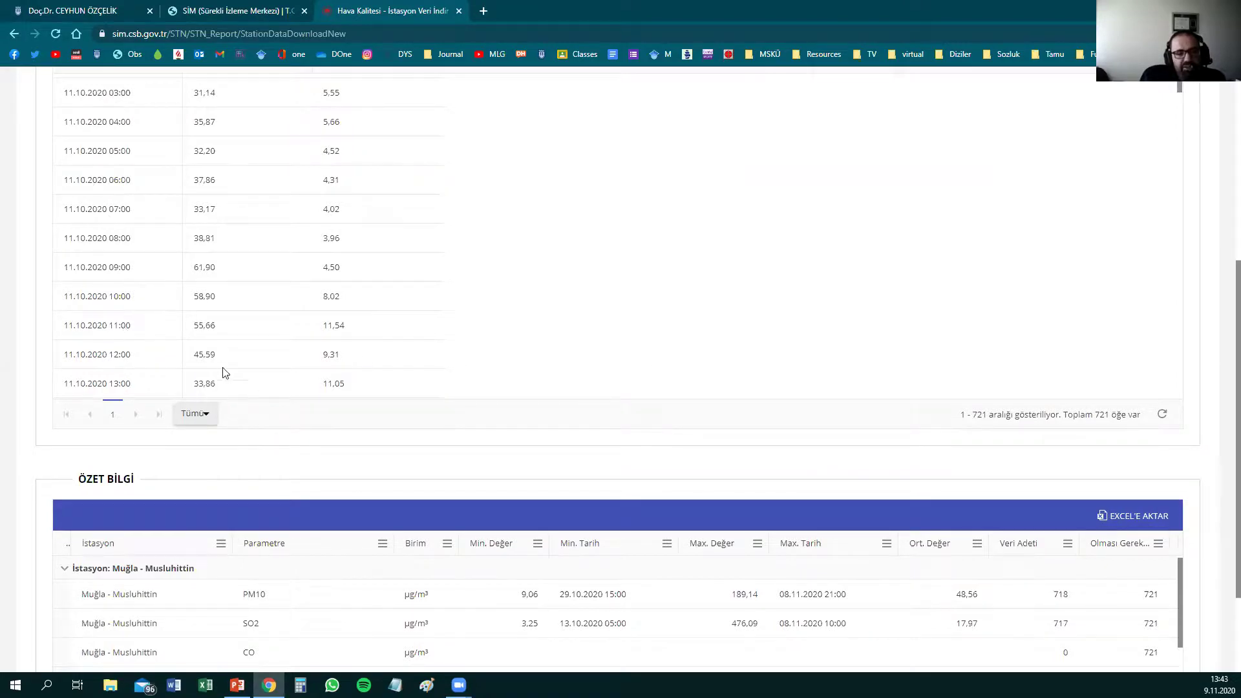
- Examine the hourly PM10 and SO2 values of Muğla - Musluhittin across the whole period from 10.10.2020 to 09.11.2020
scroll(537, 276, down, 20)
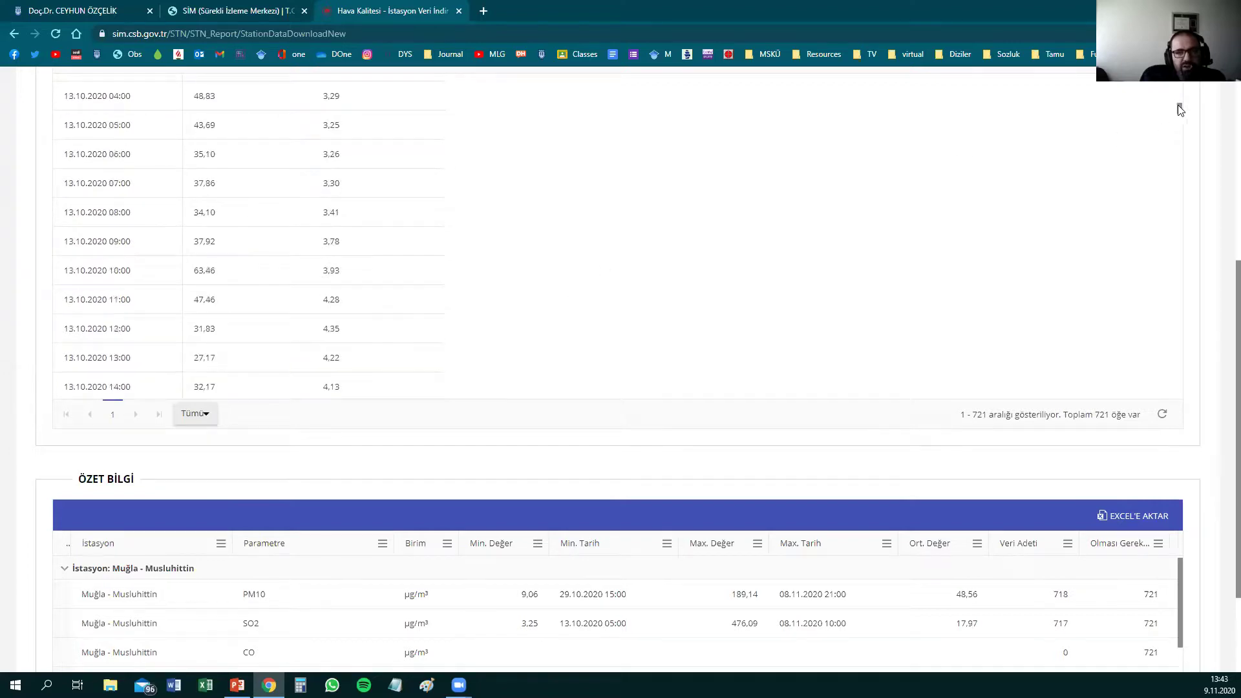
drag(1185, 122, 1199, 385)
drag(1200, 309, 1199, 200)
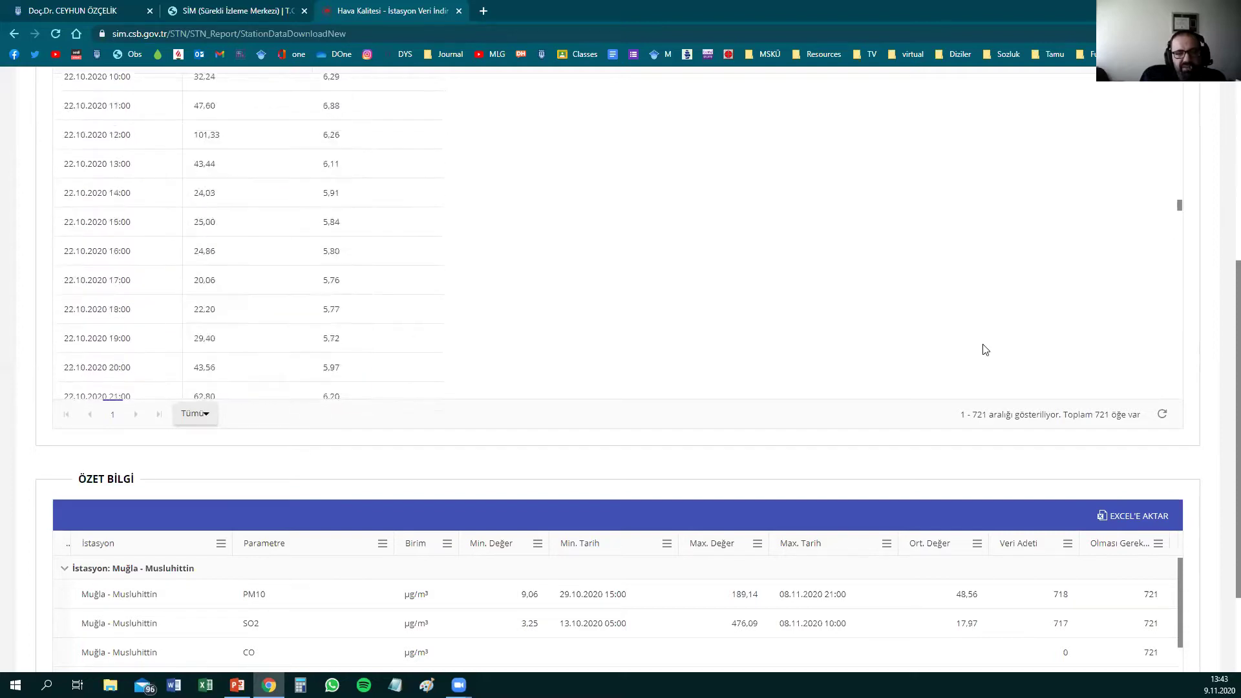
scroll(1185, 327, up, 5)
scroll(1188, 335, down, 4)
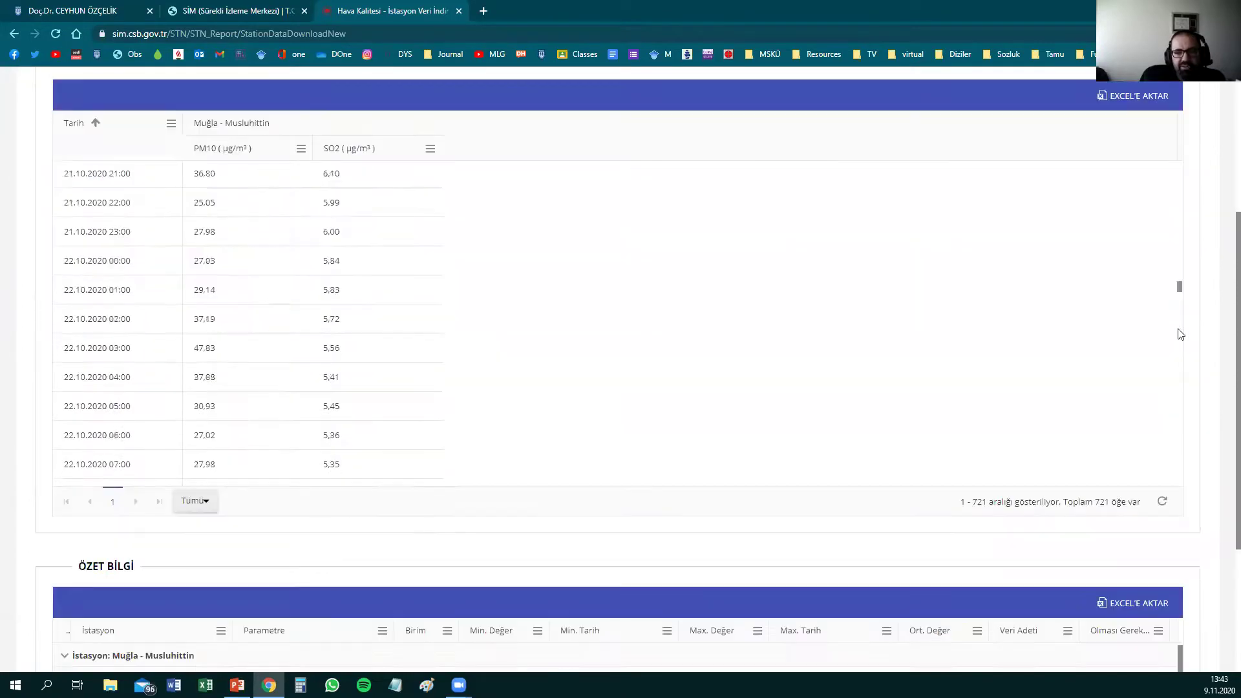
drag(1177, 295, 1185, 475)
scroll(387, 205, down, 2)
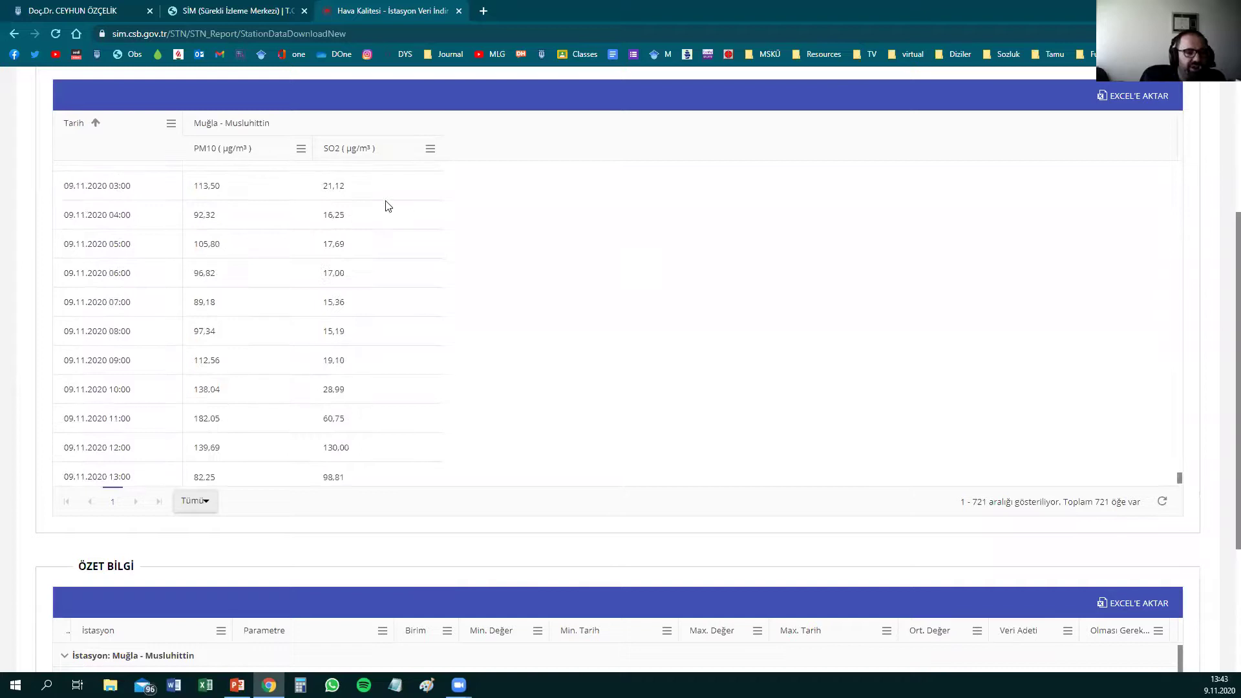
scroll(388, 206, up, 10)
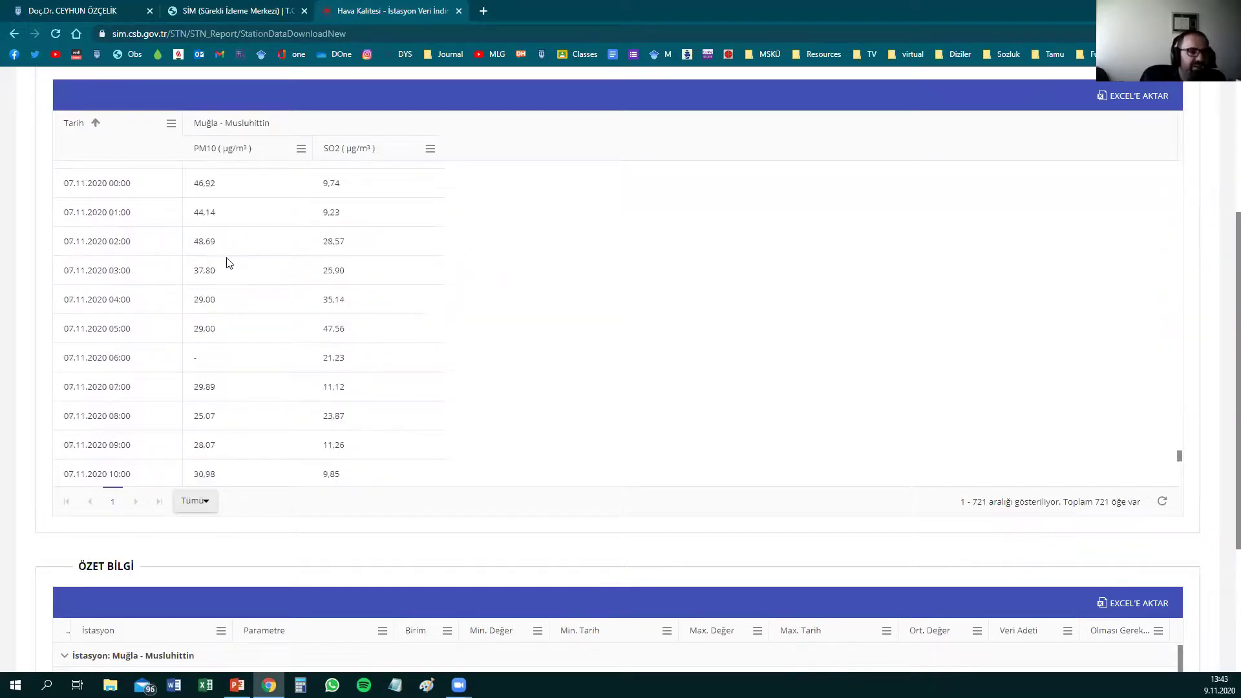
scroll(379, 328, up, 20)
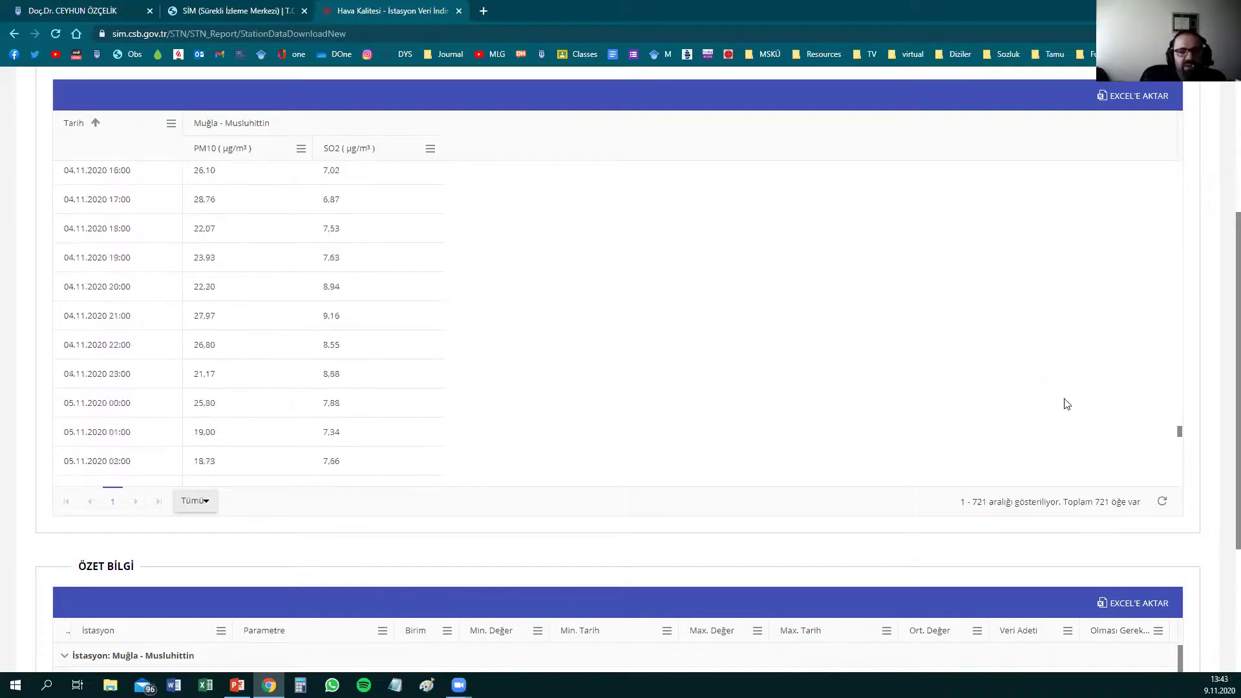
drag(1182, 435, 1076, 285)
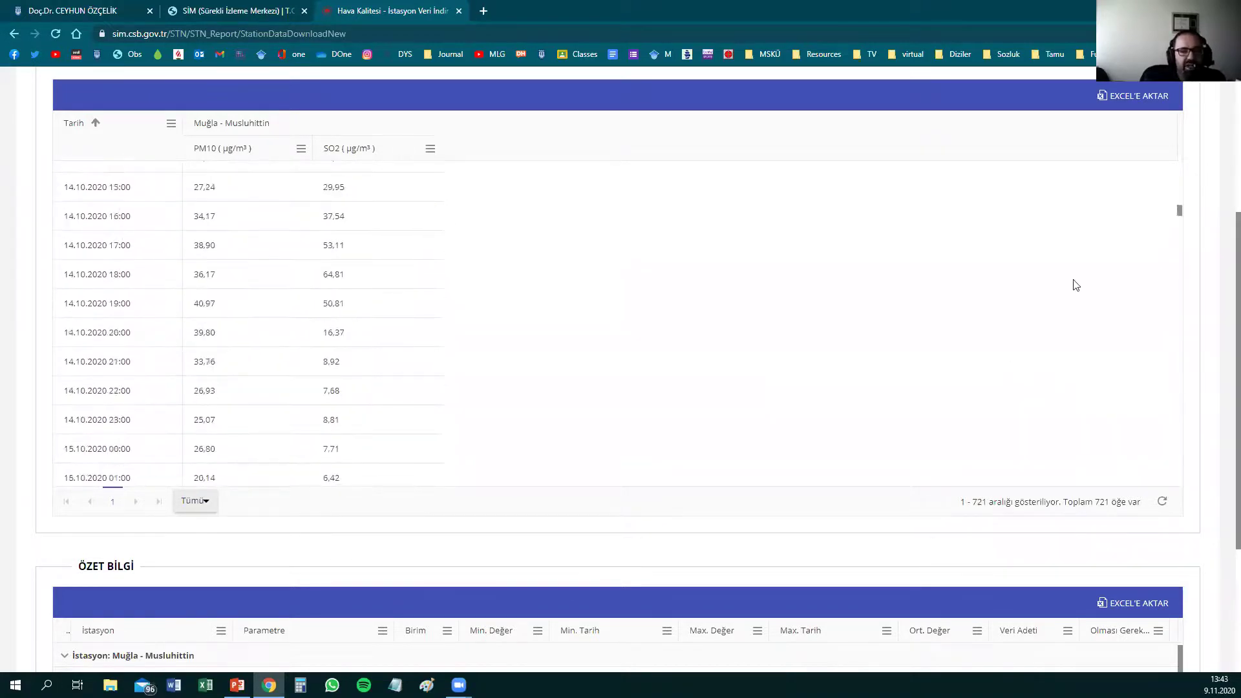
scroll(970, 370, up, 10)
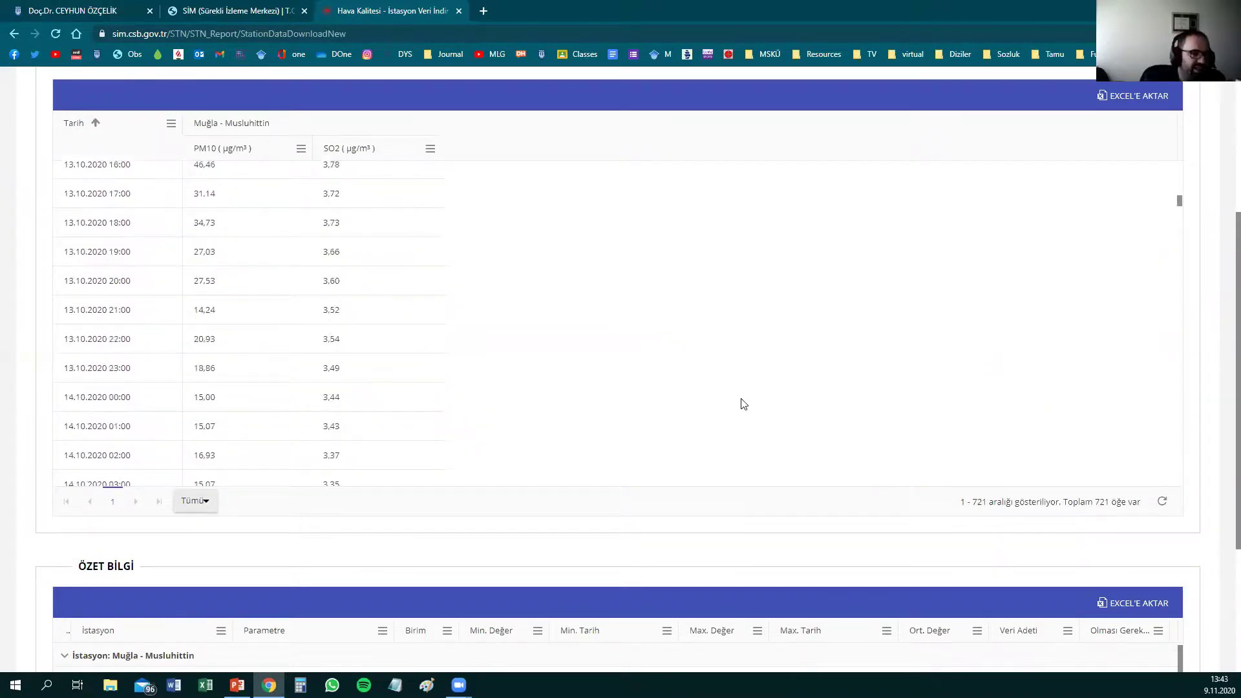
scroll(762, 403, up, 7)
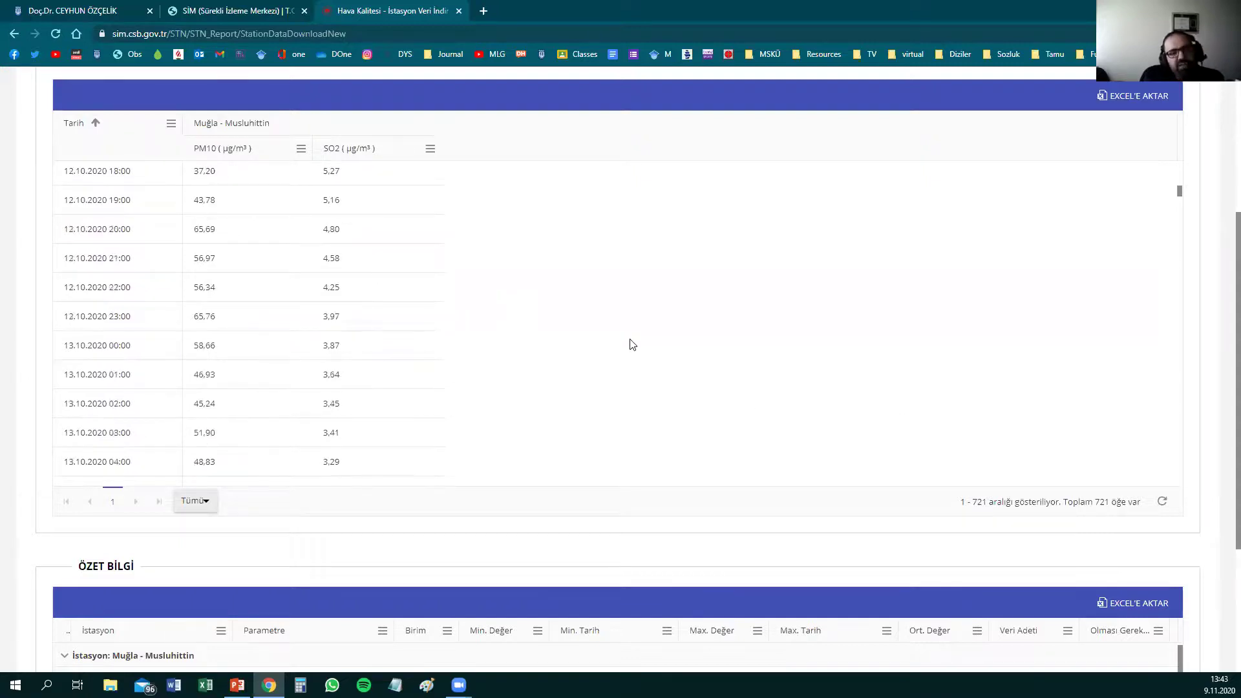
scroll(632, 345, up, 11)
scroll(849, 397, down, 10)
scroll(849, 397, down, 2)
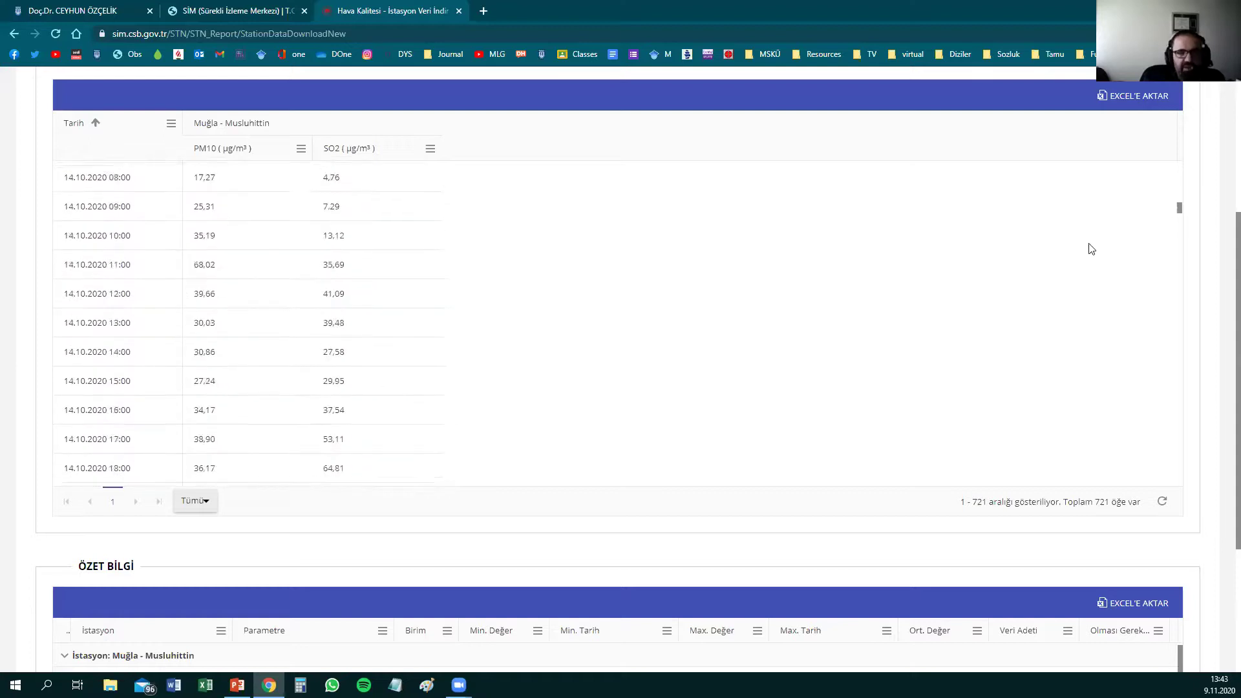
drag(1182, 207, 1183, 492)
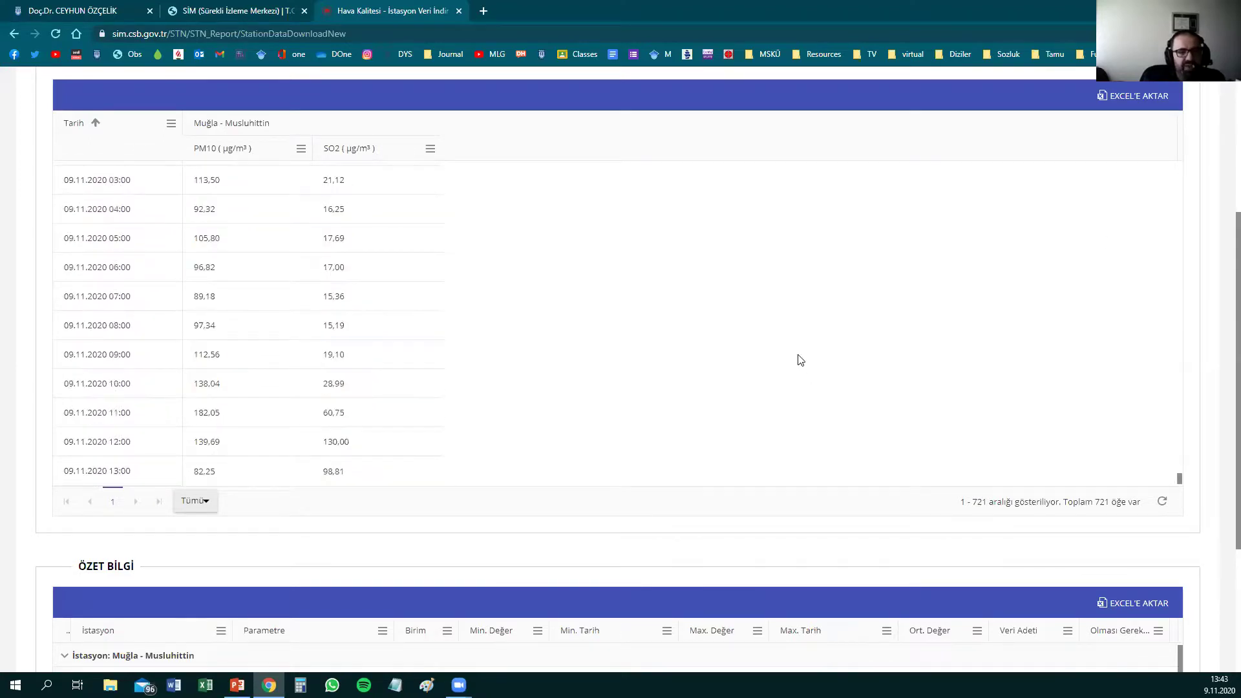
scroll(1223, 403, up, 4)
scroll(1223, 403, down, 3)
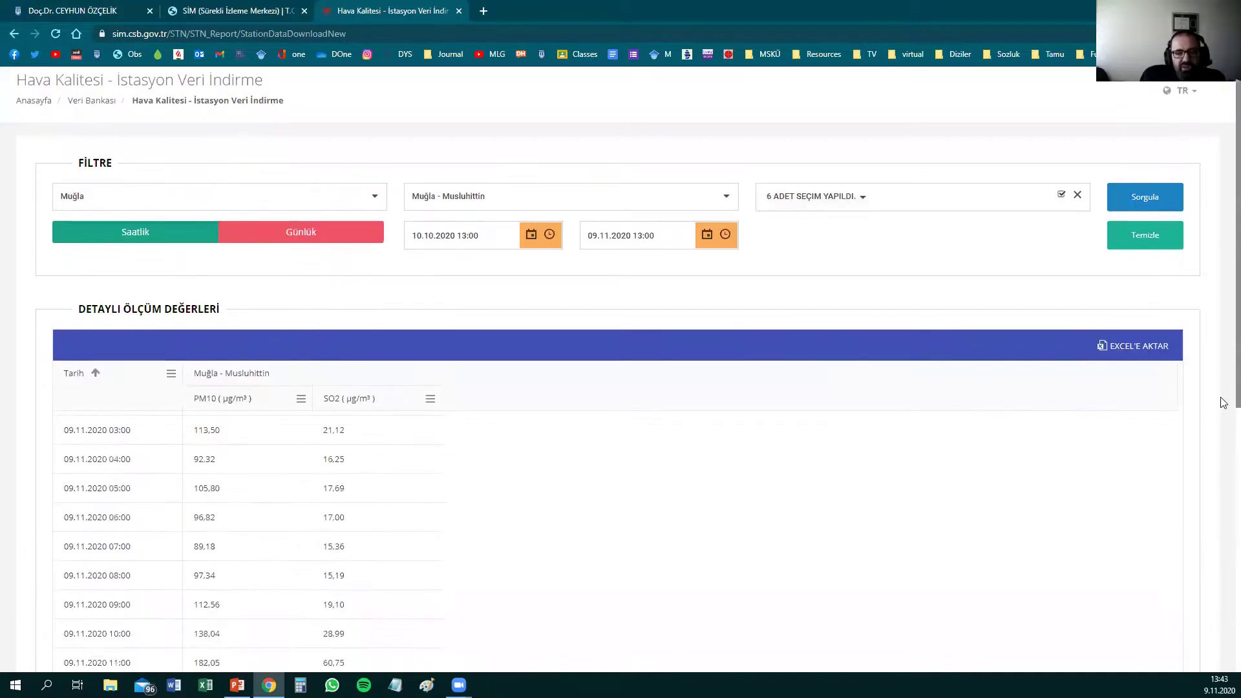
drag(1179, 541, 1174, 172)
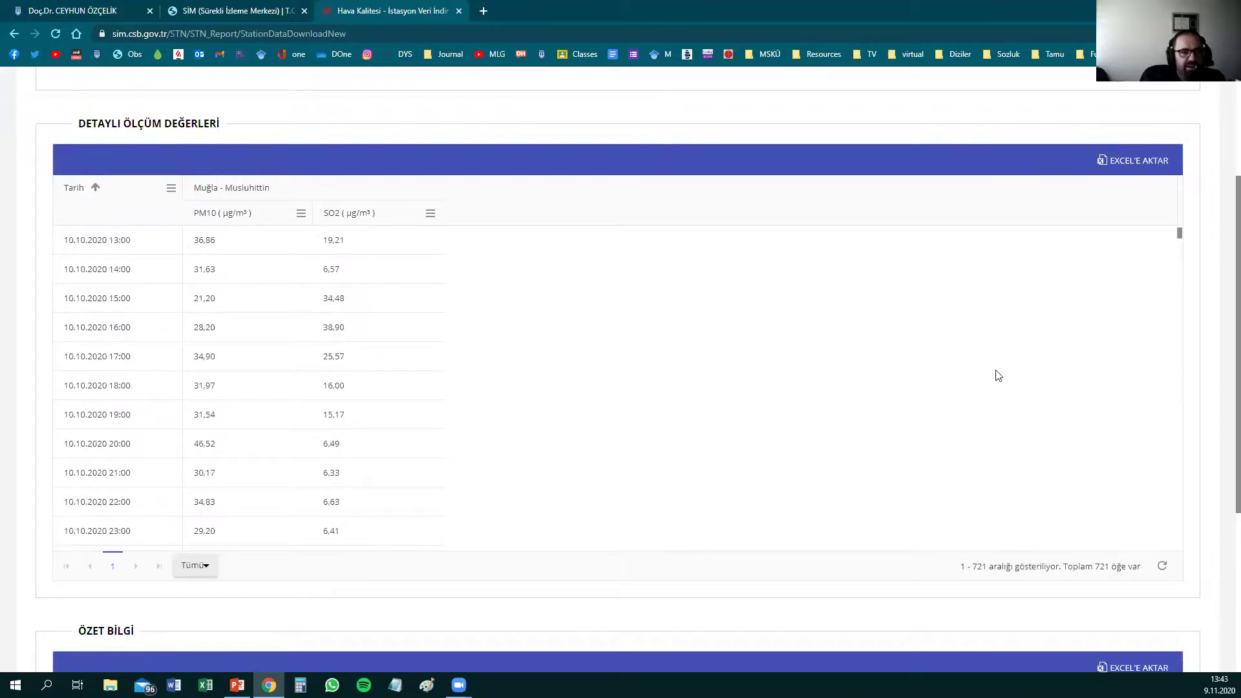
- Look through the month choices in the start and end date calendars of the query filter
scroll(999, 376, up, 3)
click(468, 250)
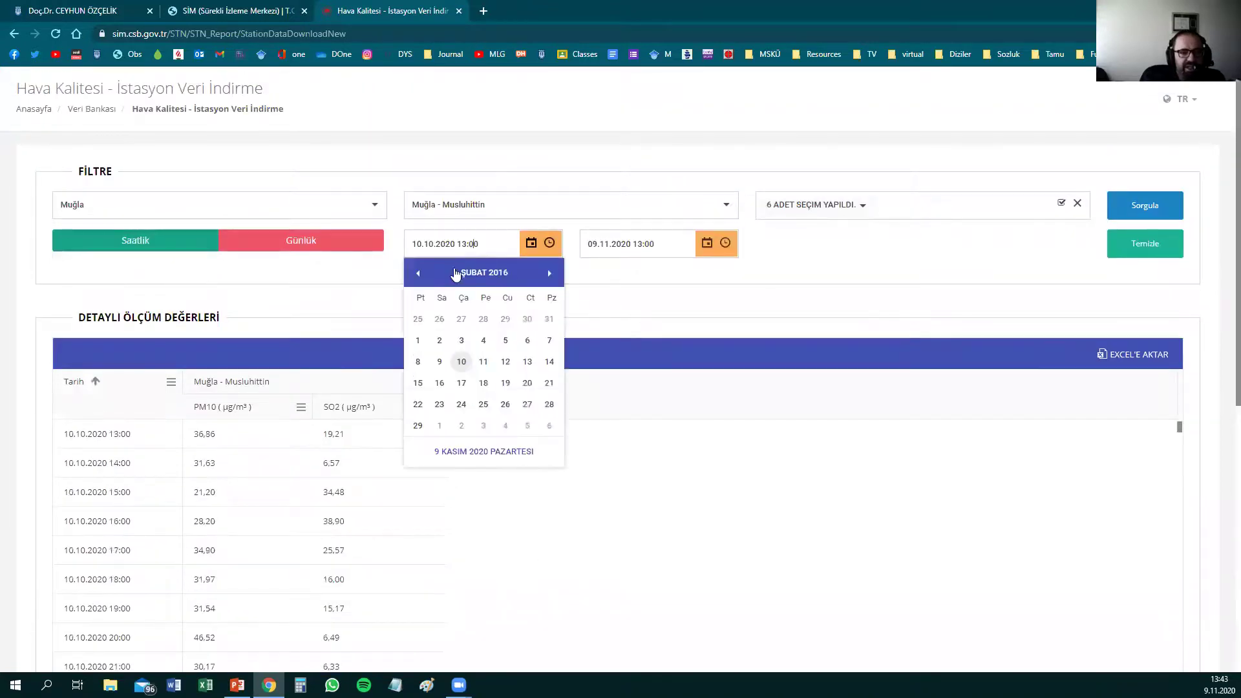
click(452, 272)
click(475, 306)
click(642, 244)
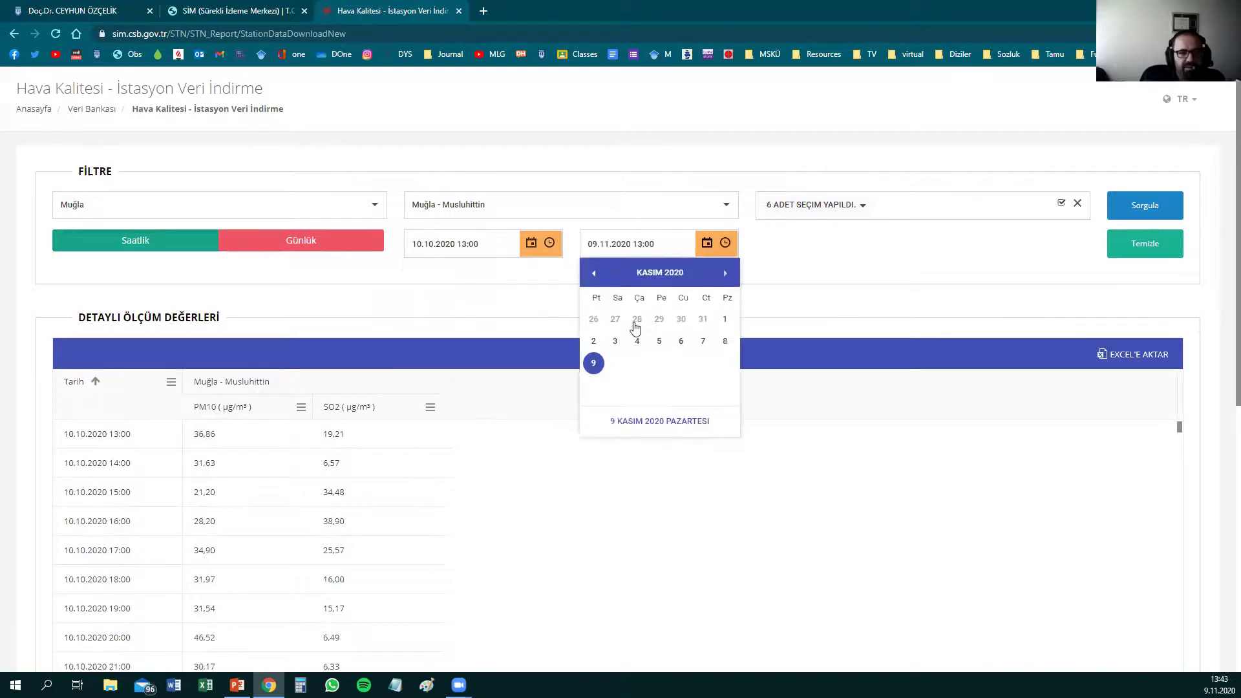
click(659, 272)
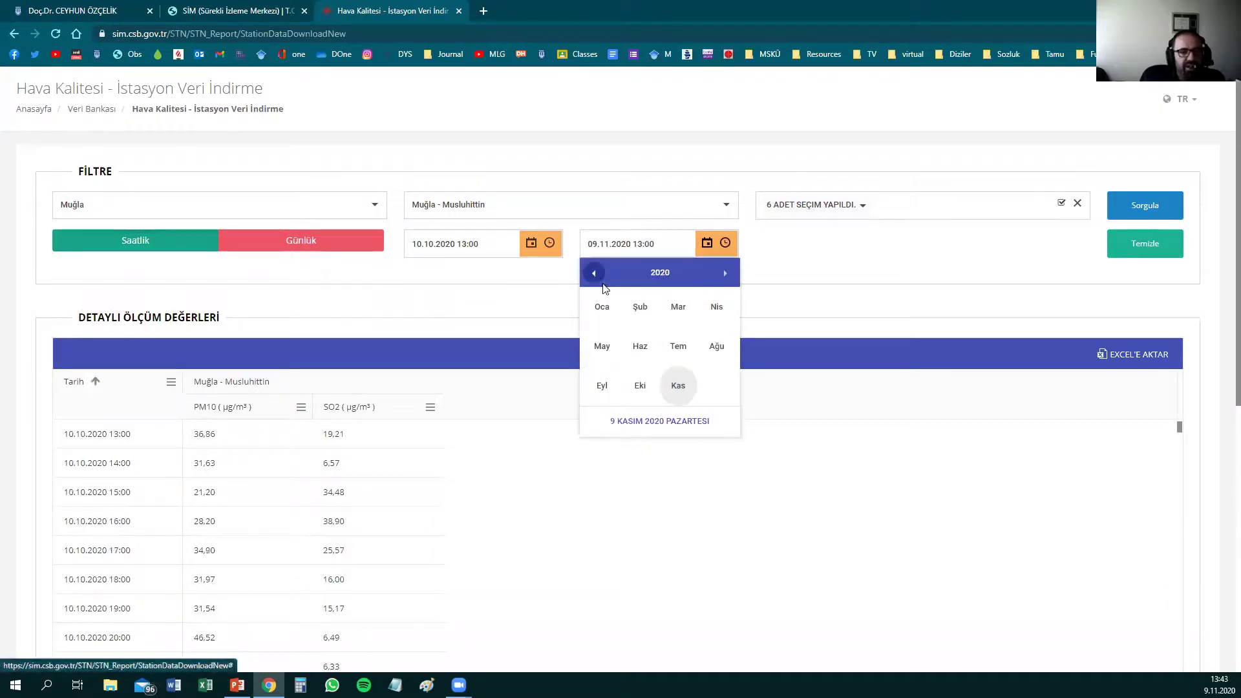
click(602, 306)
click(790, 282)
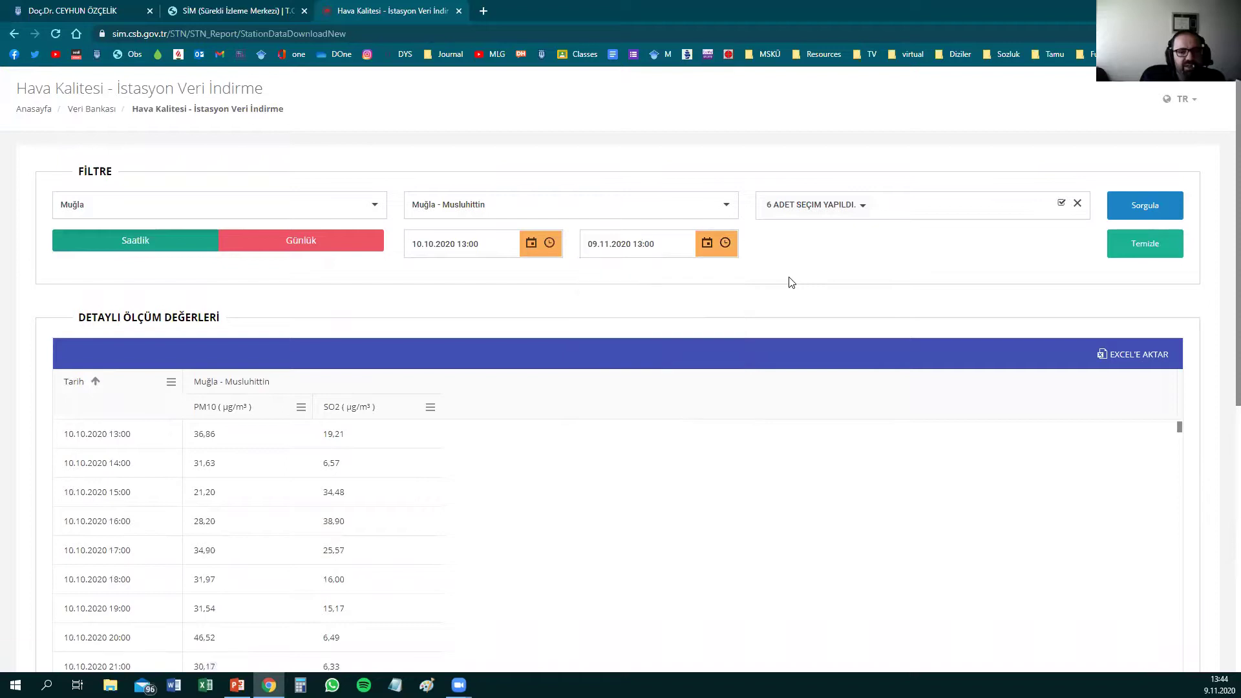
- Run the Muğla - Musluhittin query again for 10.10.2020 13:00 to 09.11.2020 13:00
click(1138, 204)
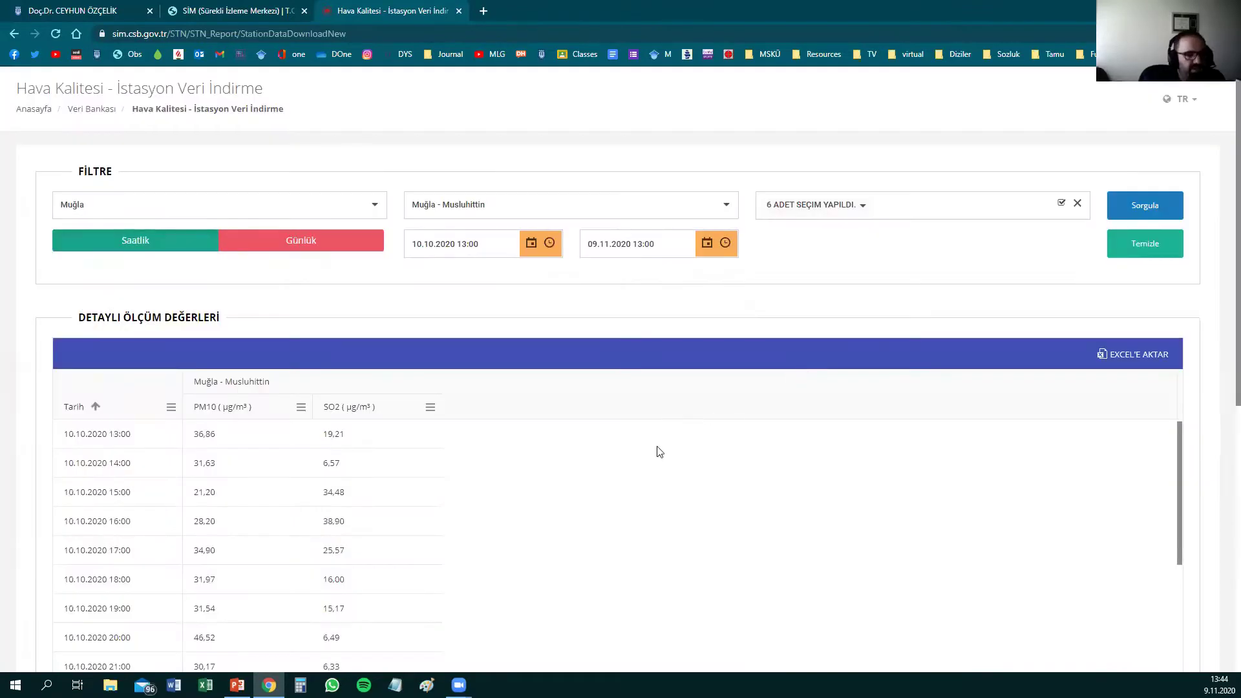
scroll(654, 456, down, 4)
scroll(1171, 446, down, 2)
- Export the detailed measurement values to Excel and look through the hourly records in the downloaded workbook
drag(1186, 441, 1132, 359)
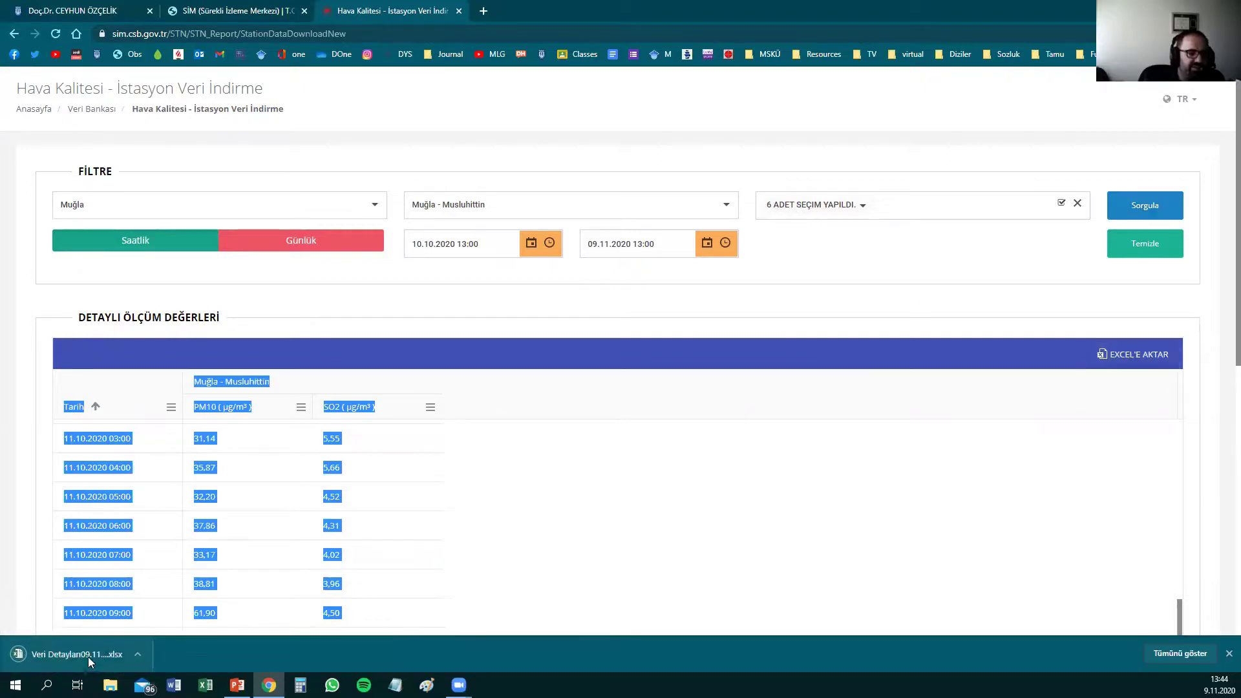
click(88, 654)
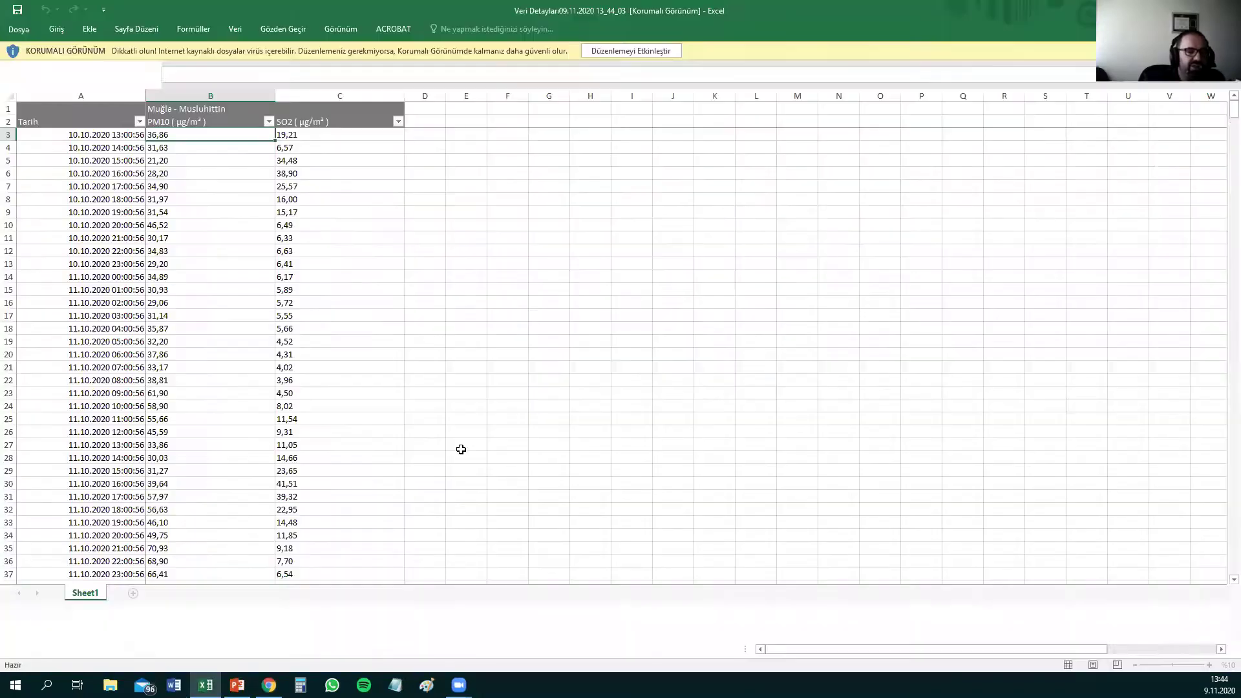
scroll(461, 449, down, 15)
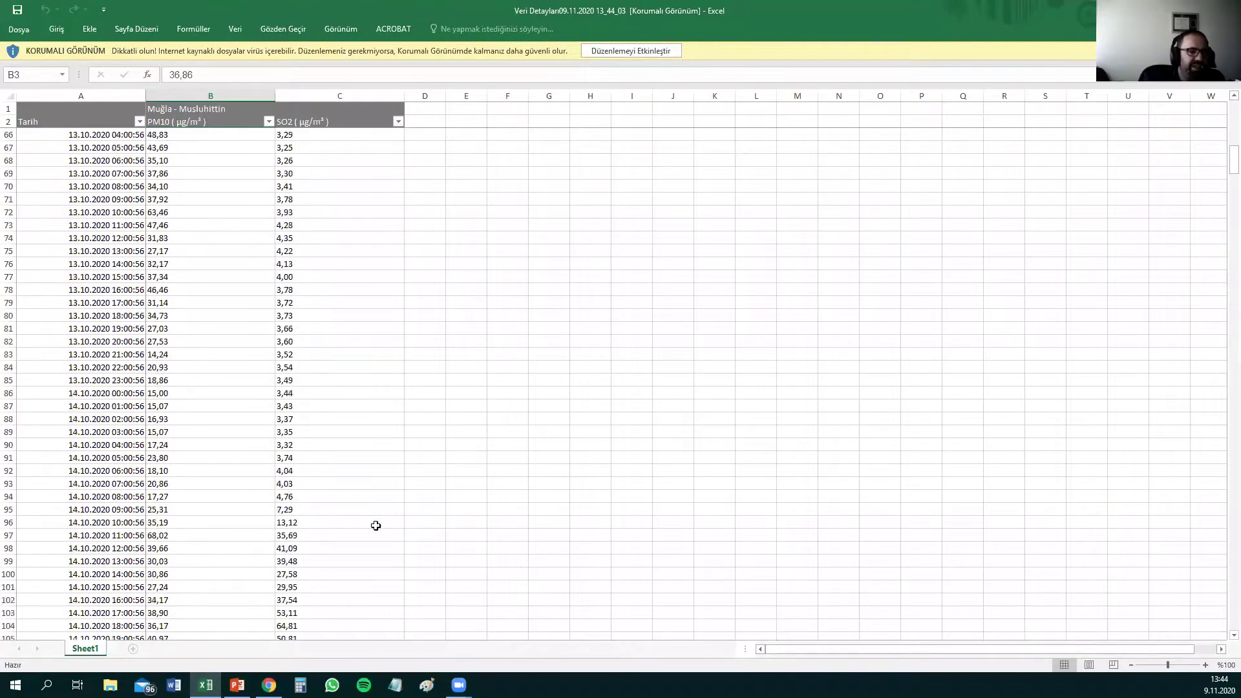
scroll(371, 447, down, 20)
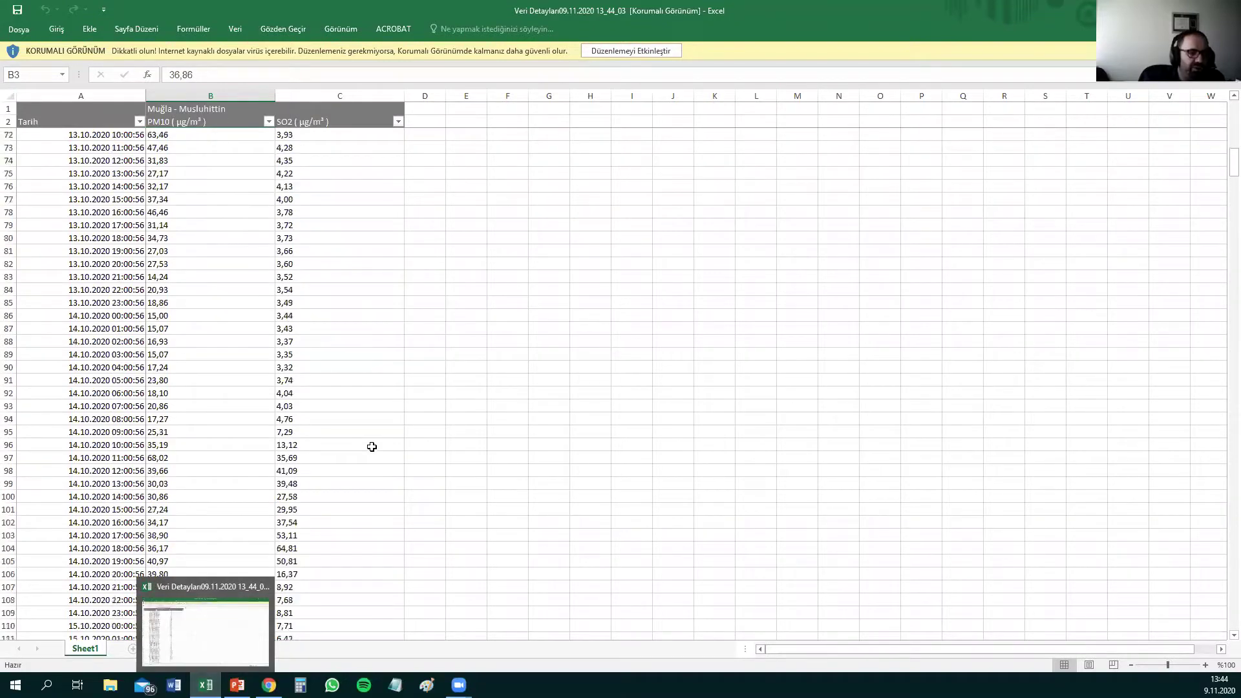
scroll(371, 447, down, 20)
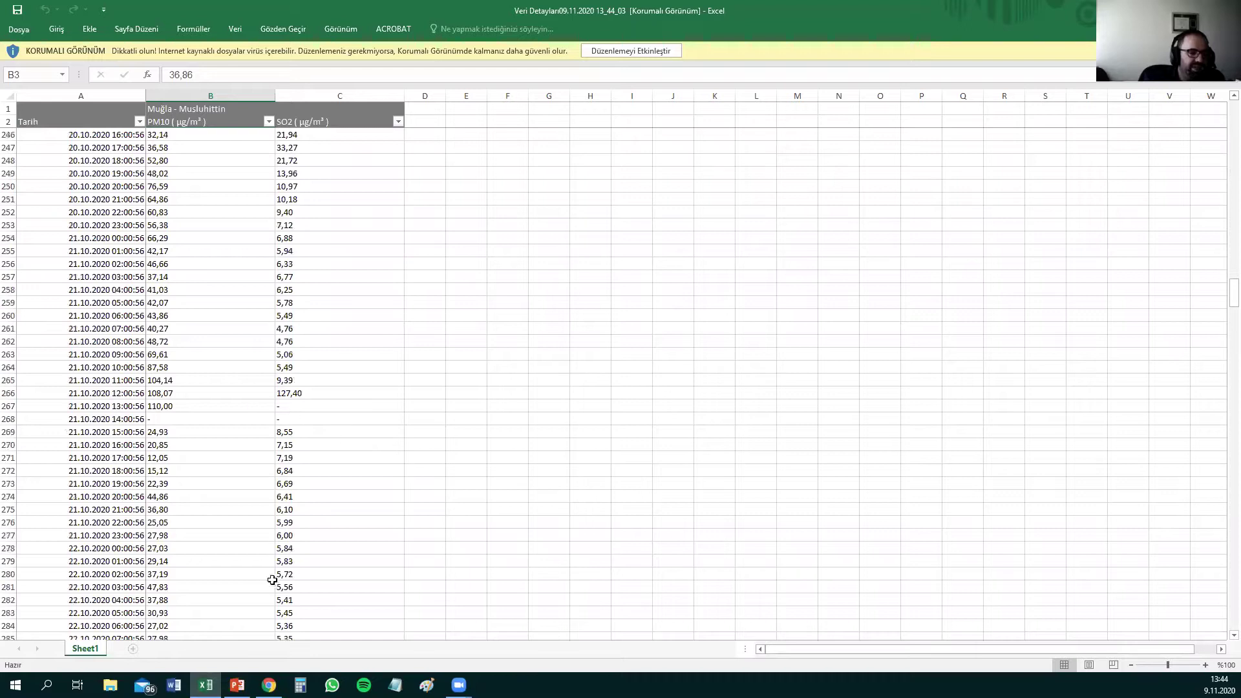
scroll(254, 527, down, 6)
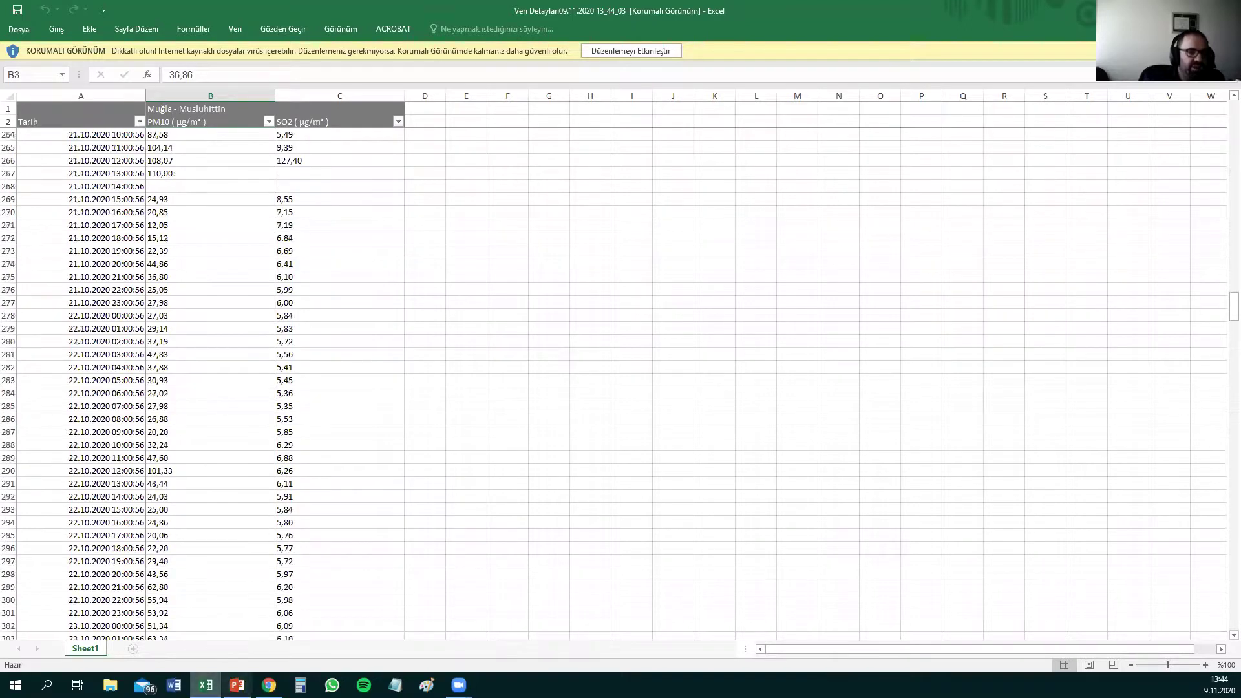
- Switch back to Chrome and review the summary table for Muğla - Musluhittin beneath the detailed measurements
key(alt+Tab)
click(667, 506)
scroll(669, 506, down, 5)
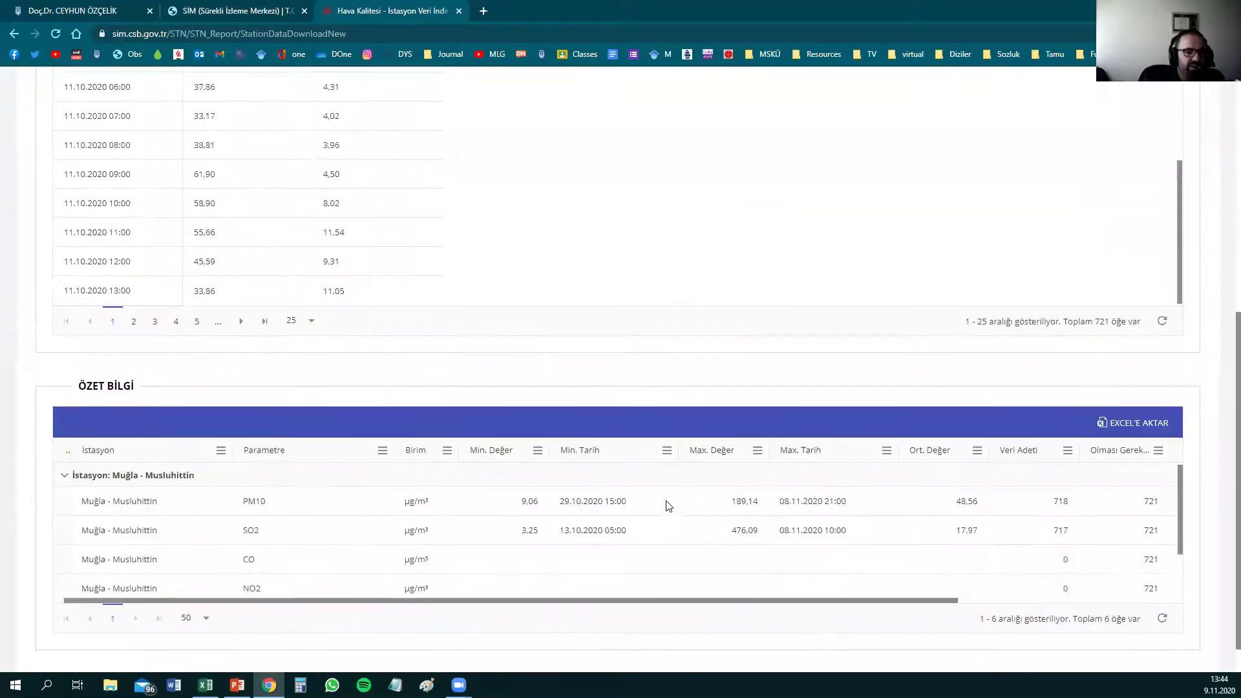
scroll(669, 506, up, 5)
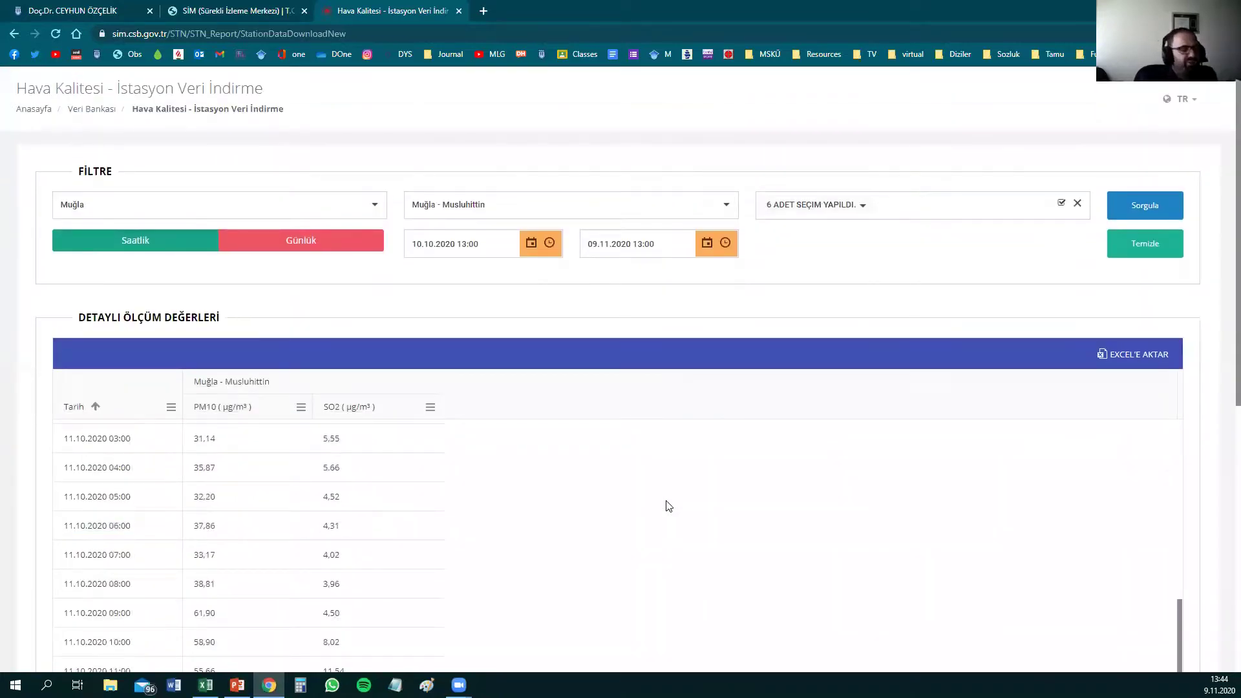